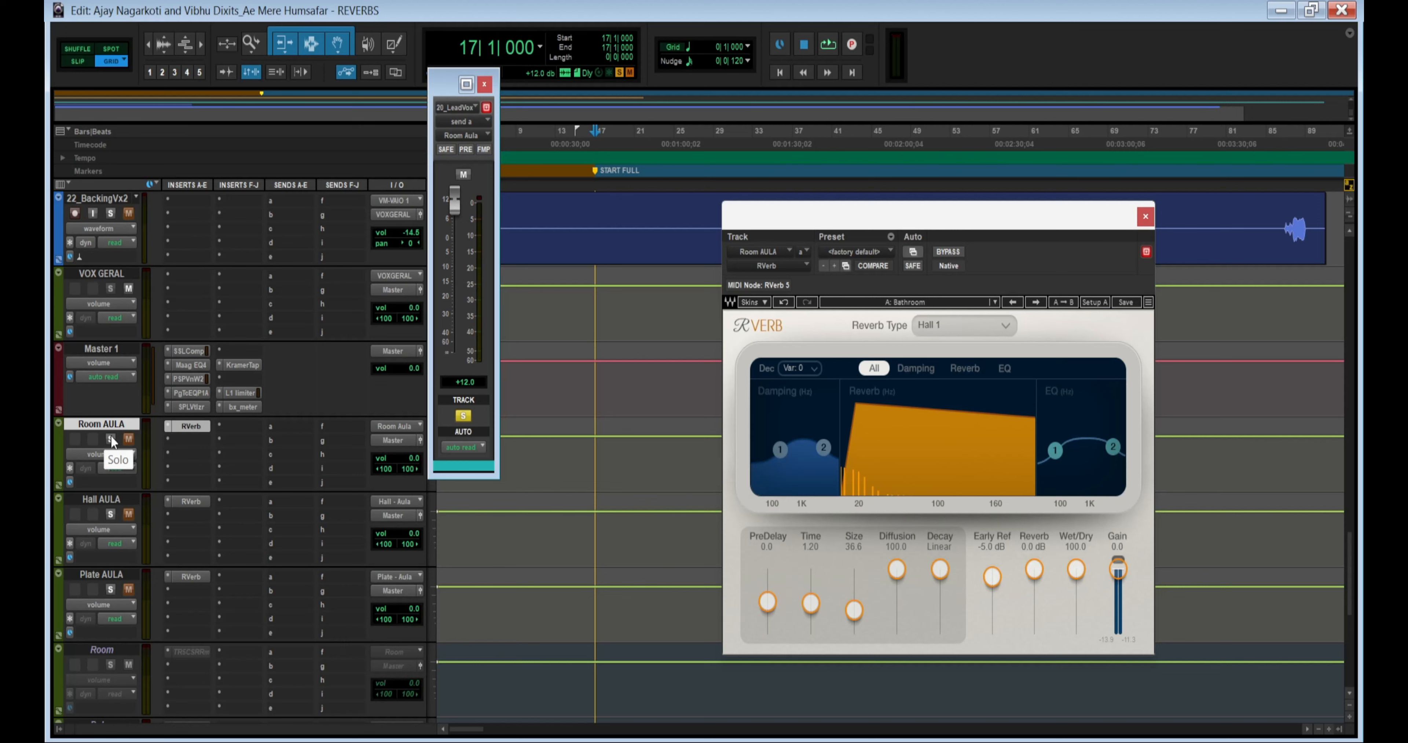
- Solo-safe the Room AULA, Hall AULA and Plate AULA reverb return tracks
left_click(111, 436, "ctrl")
left_click(109, 512, "ctrl")
left_click(110, 588, "ctrl")
left_click(128, 439)
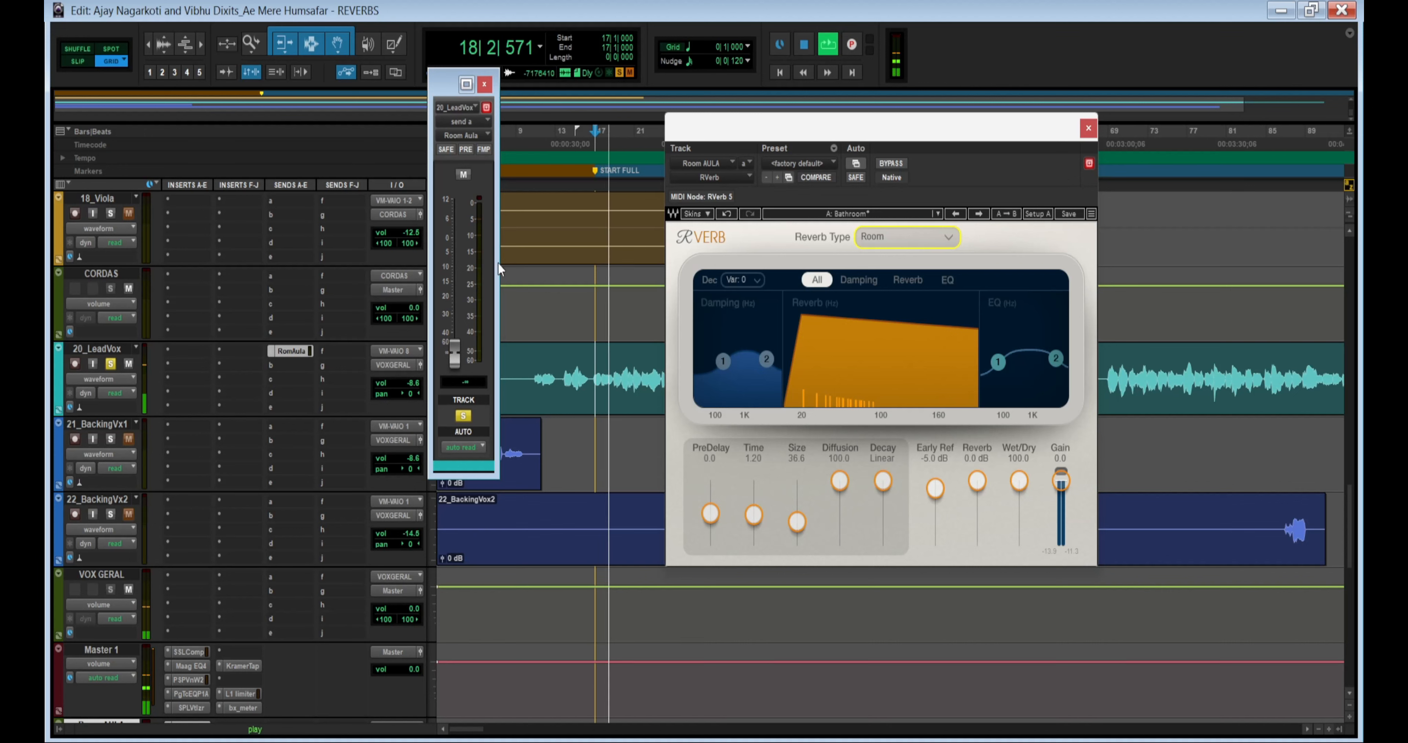
- Raise the lead vocal's Room Aula send level to 0.0 dB during playback and stop the transport
left_click_drag(455, 351, 469, 242)
key("space")
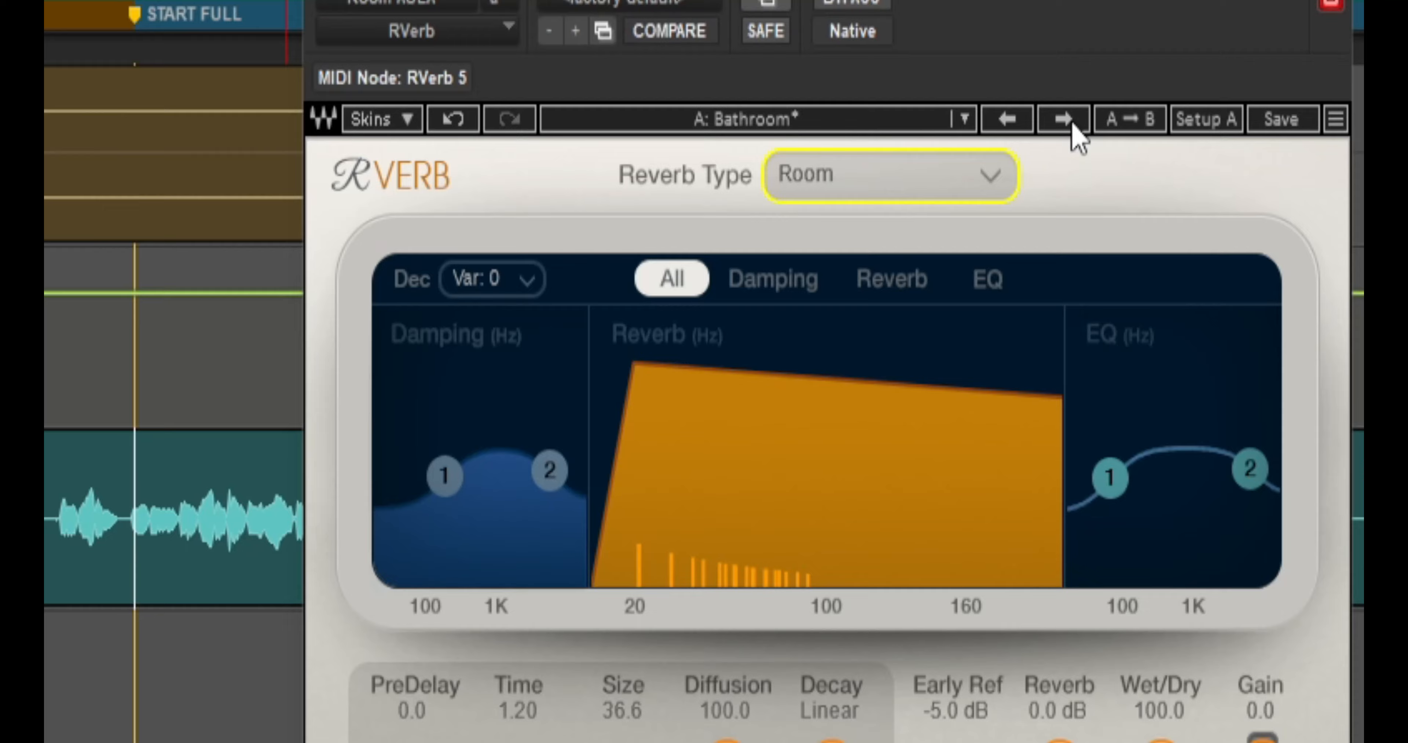
- Browse RVerb's factory preset categories and audition the room presets on the lead vocal from Bathroom (Guest) through Gymnasium
left_click(874, 214)
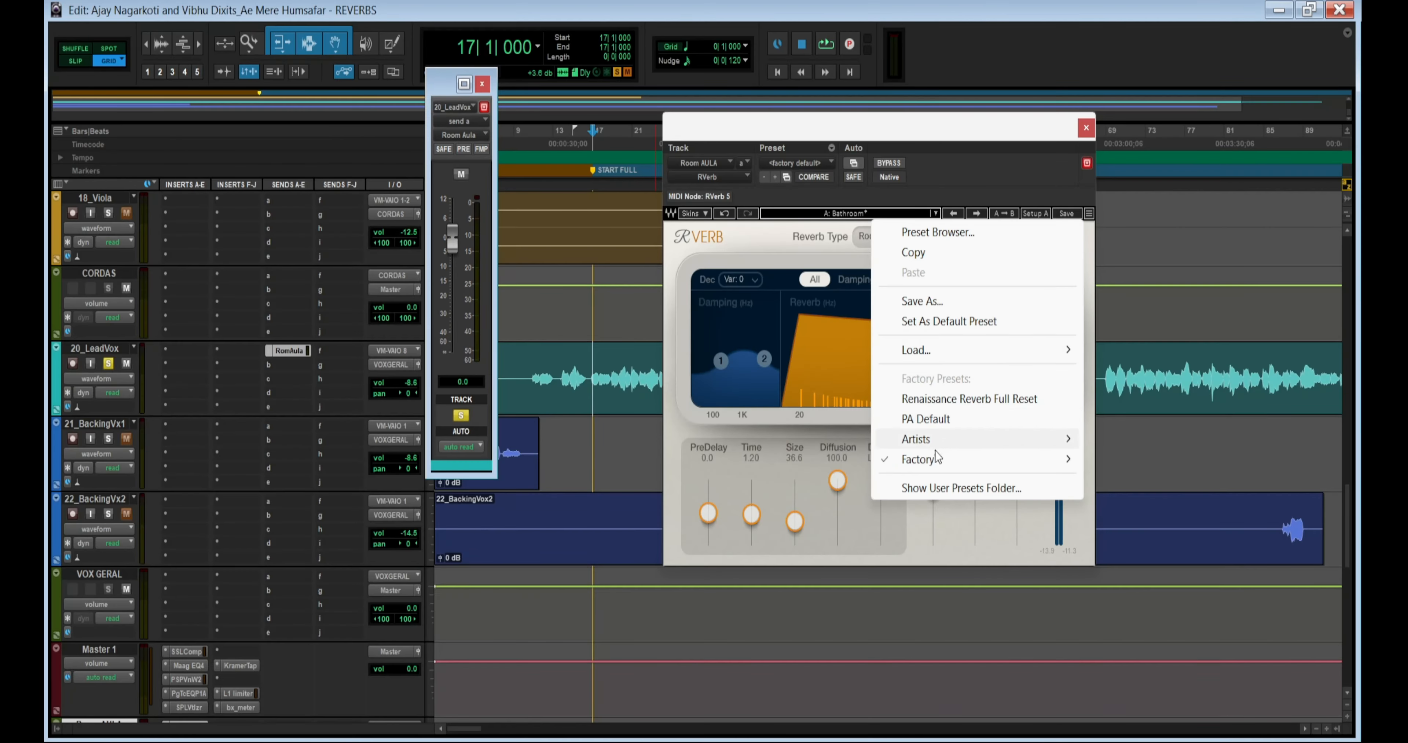
mouse_move(958, 716)
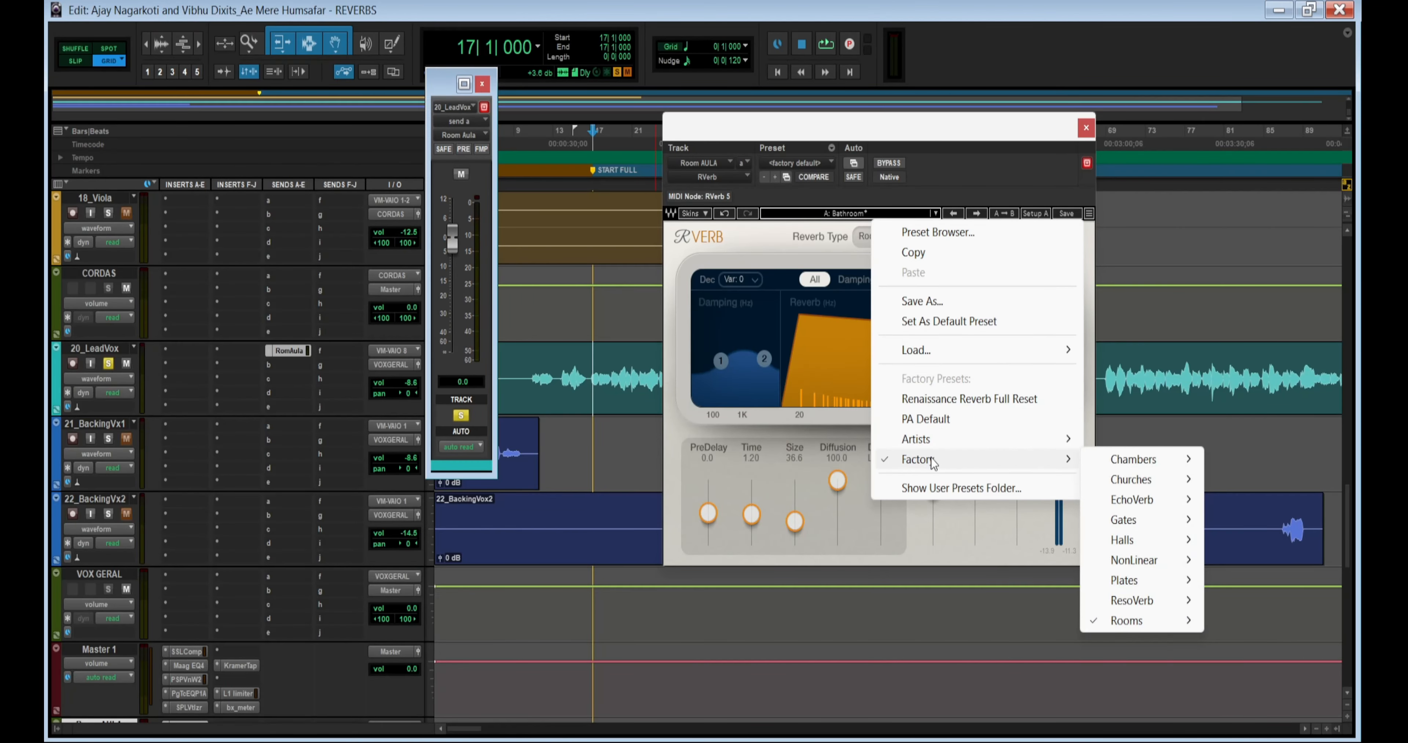
left_click(766, 243)
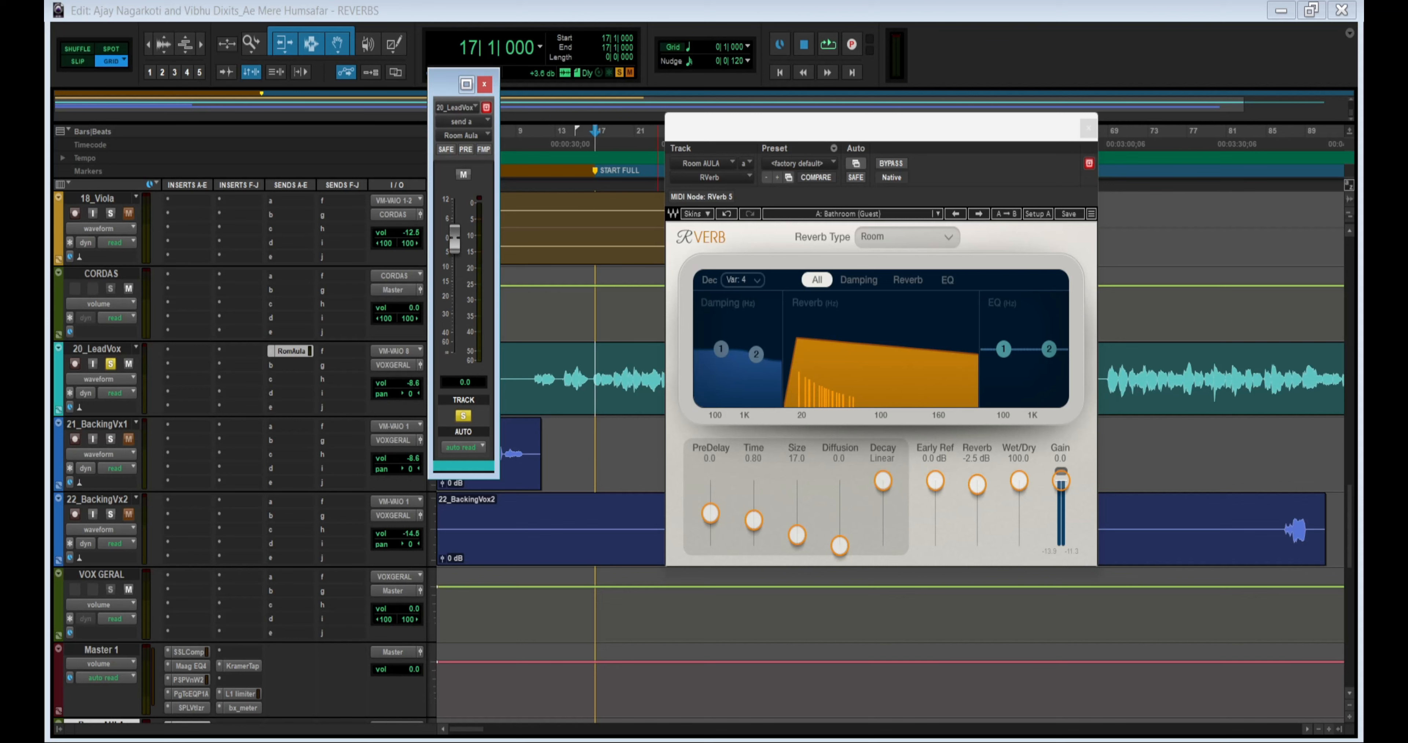
key("space")
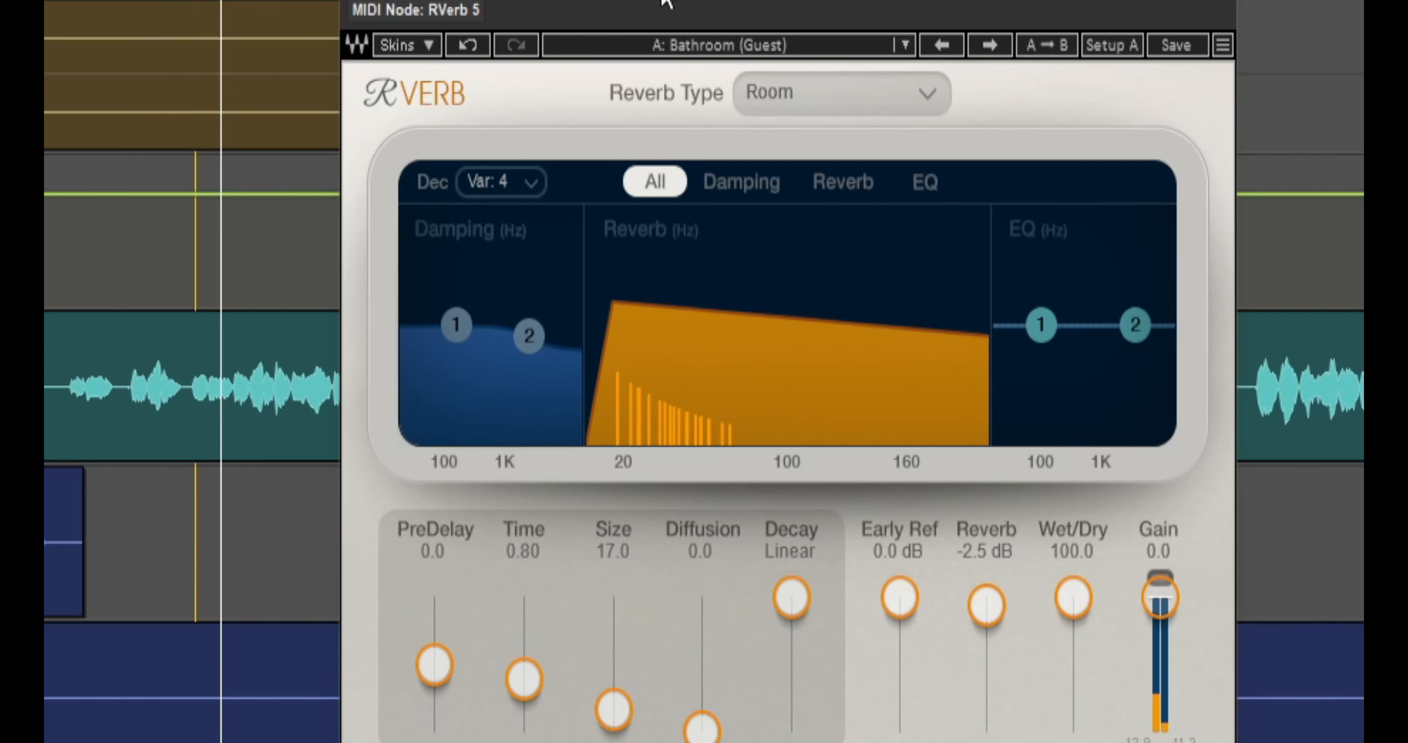
left_click(990, 48)
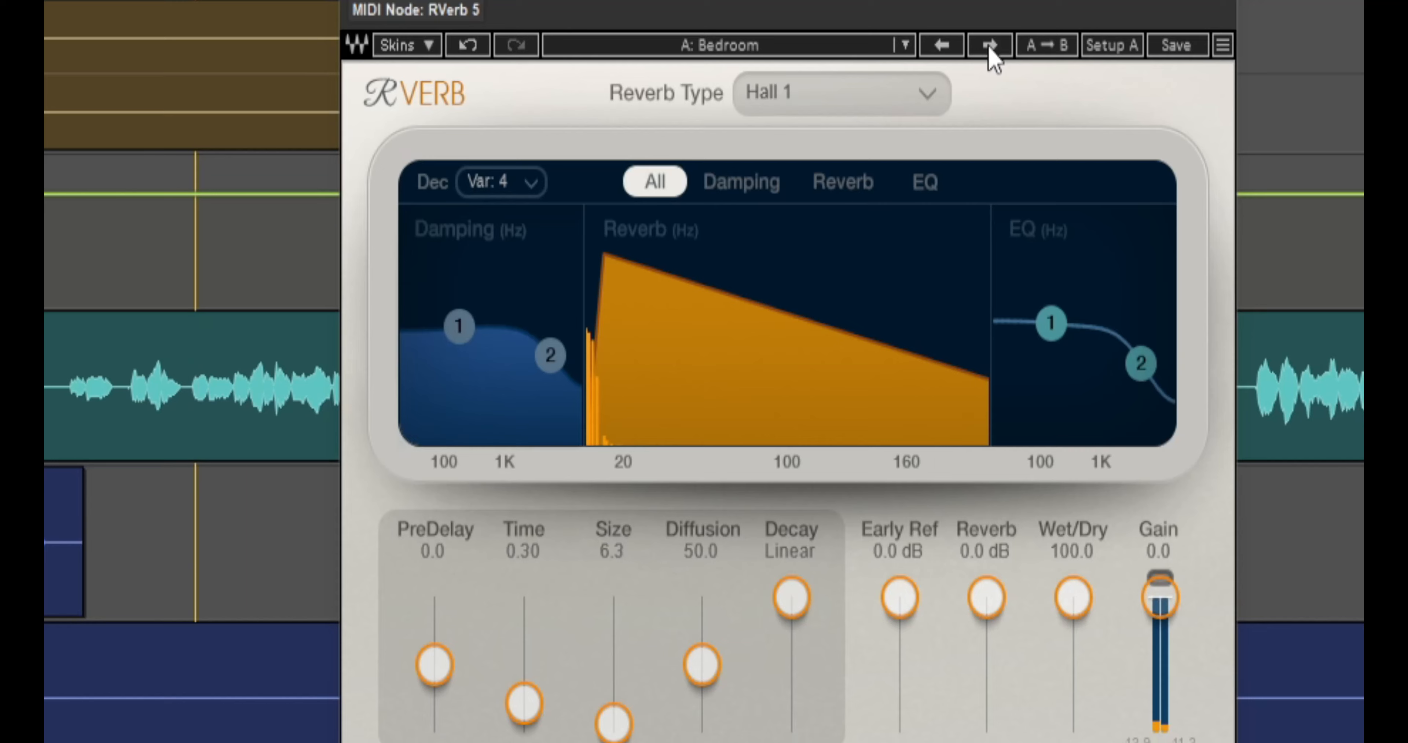
left_click(990, 48)
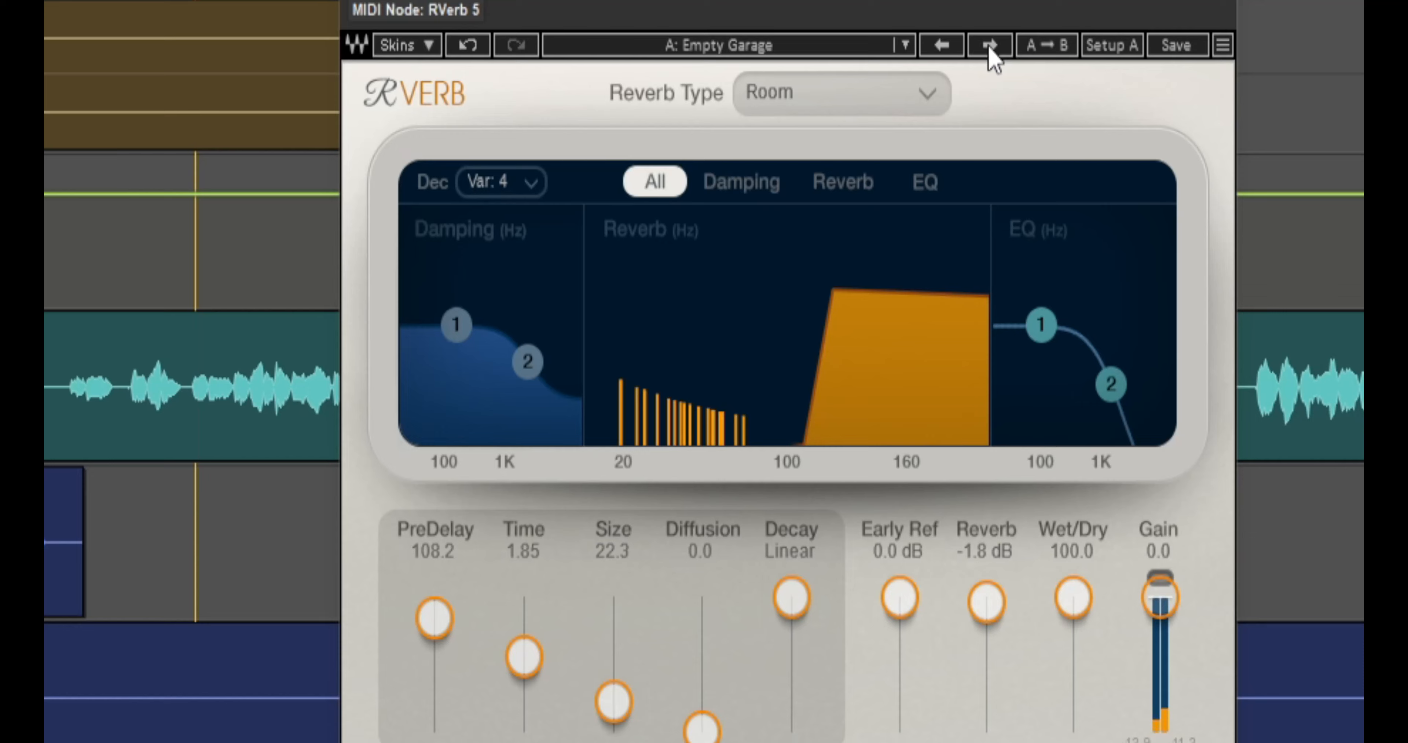
left_click(989, 46)
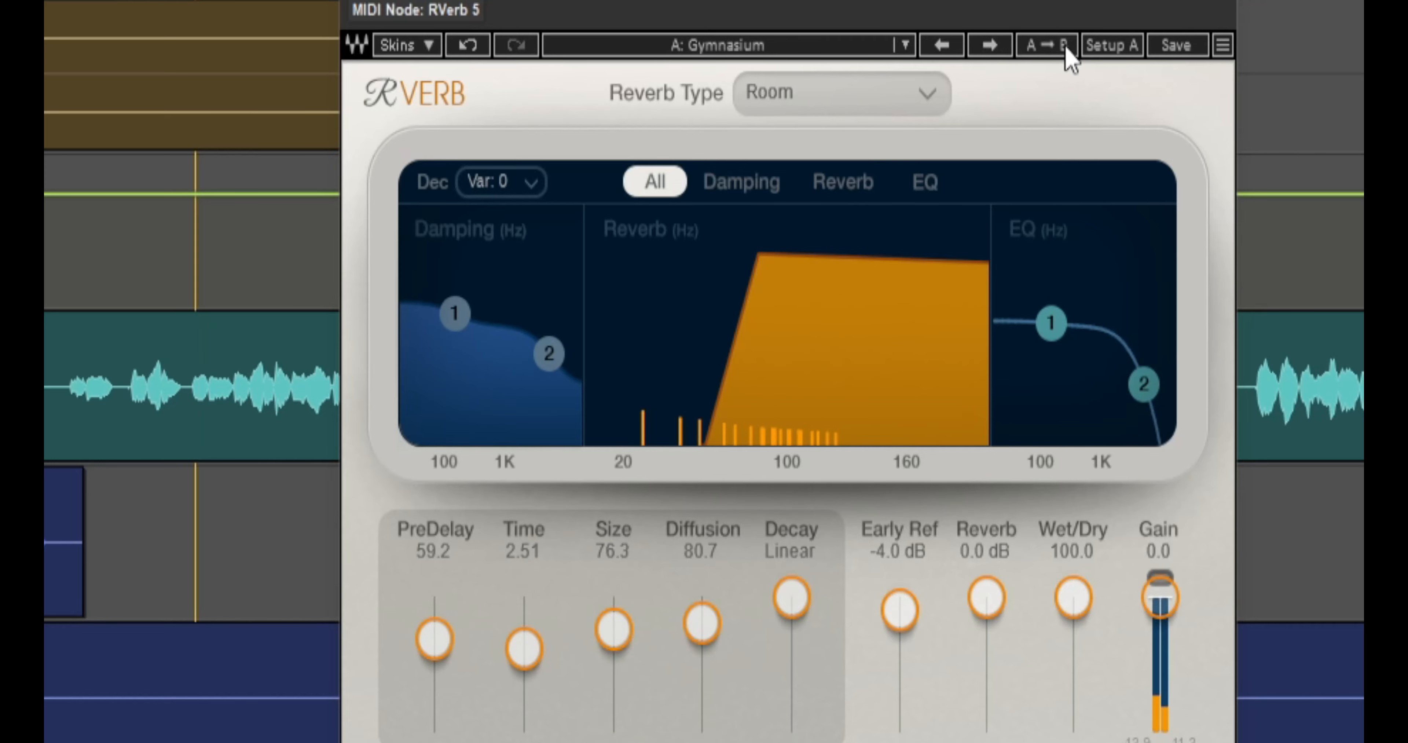
- Check the list of factory room presets and audition Indoor Pool, Large Convention Space and Larger Room on the lead vocal
left_click(818, 47)
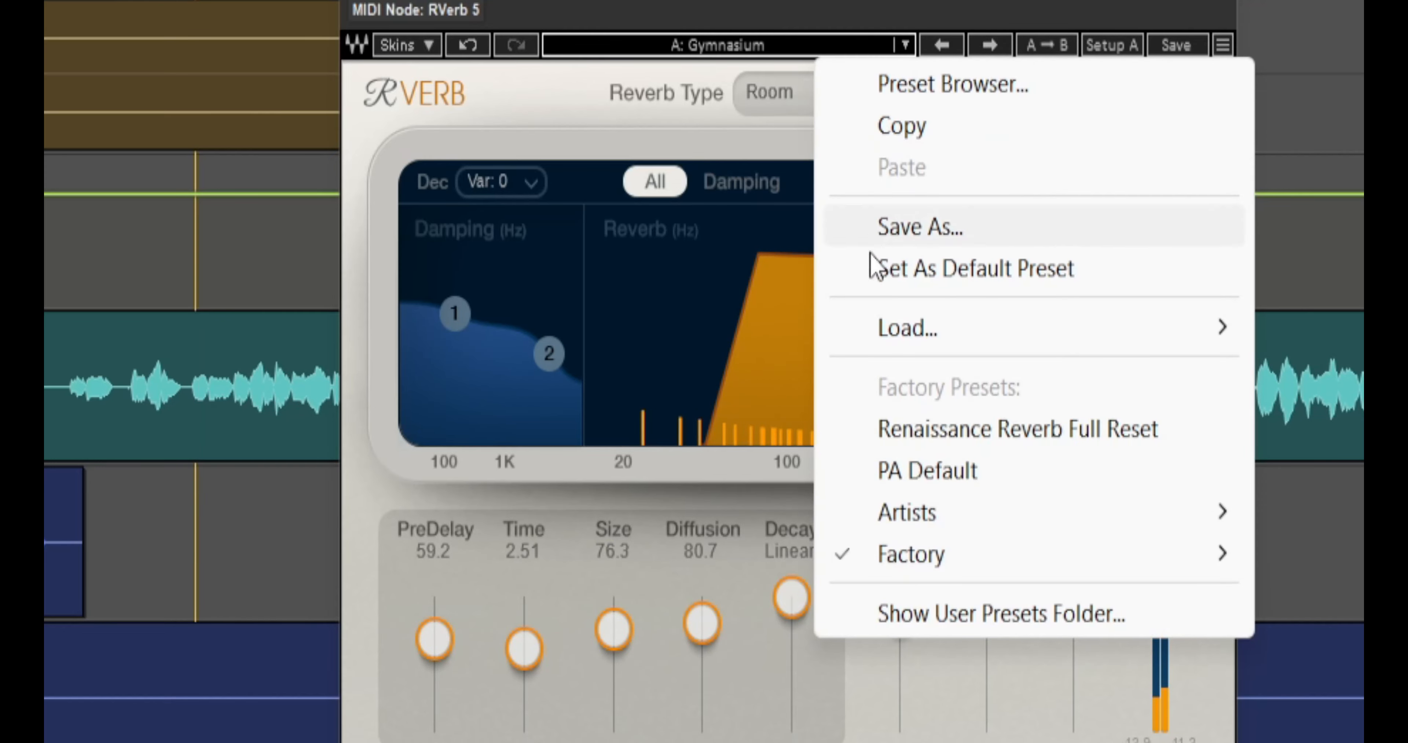
mouse_move(1037, 565)
mouse_move(1334, 740)
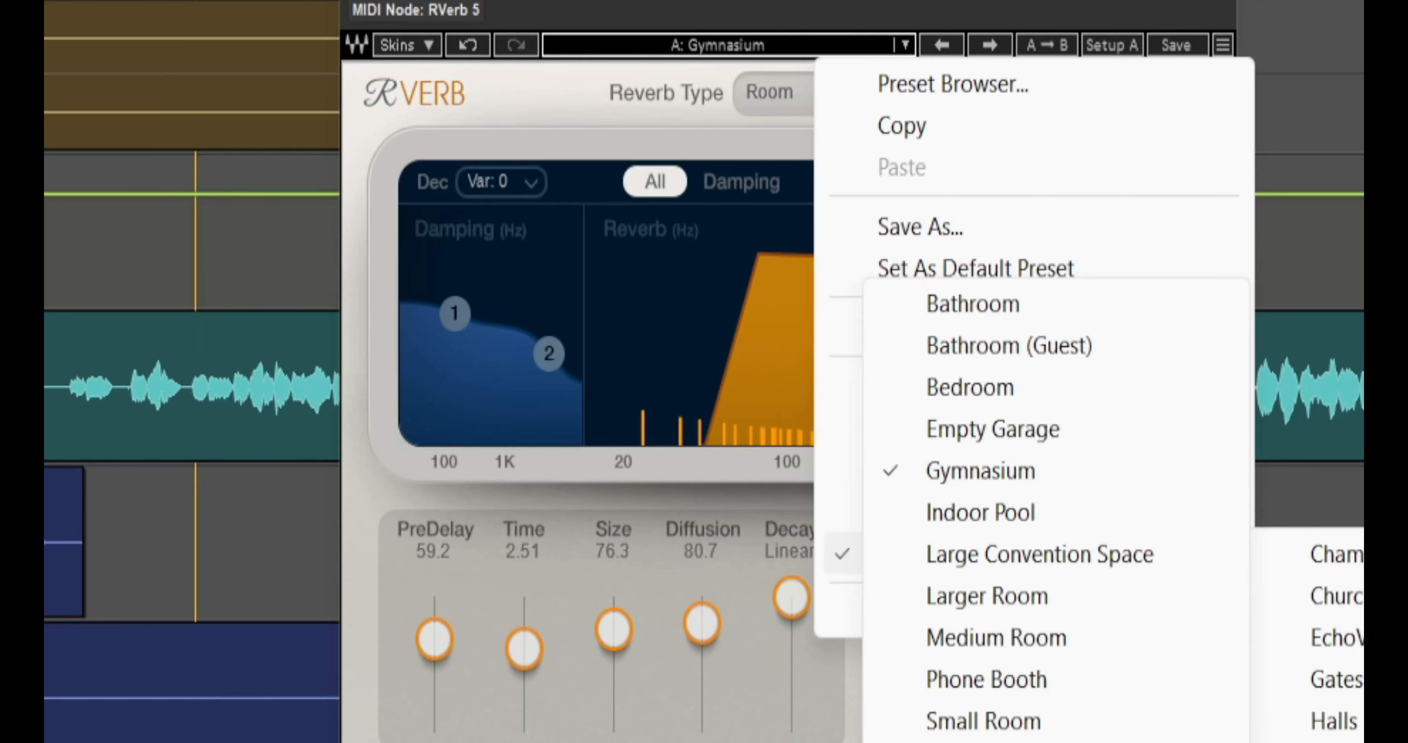
key("Escape")
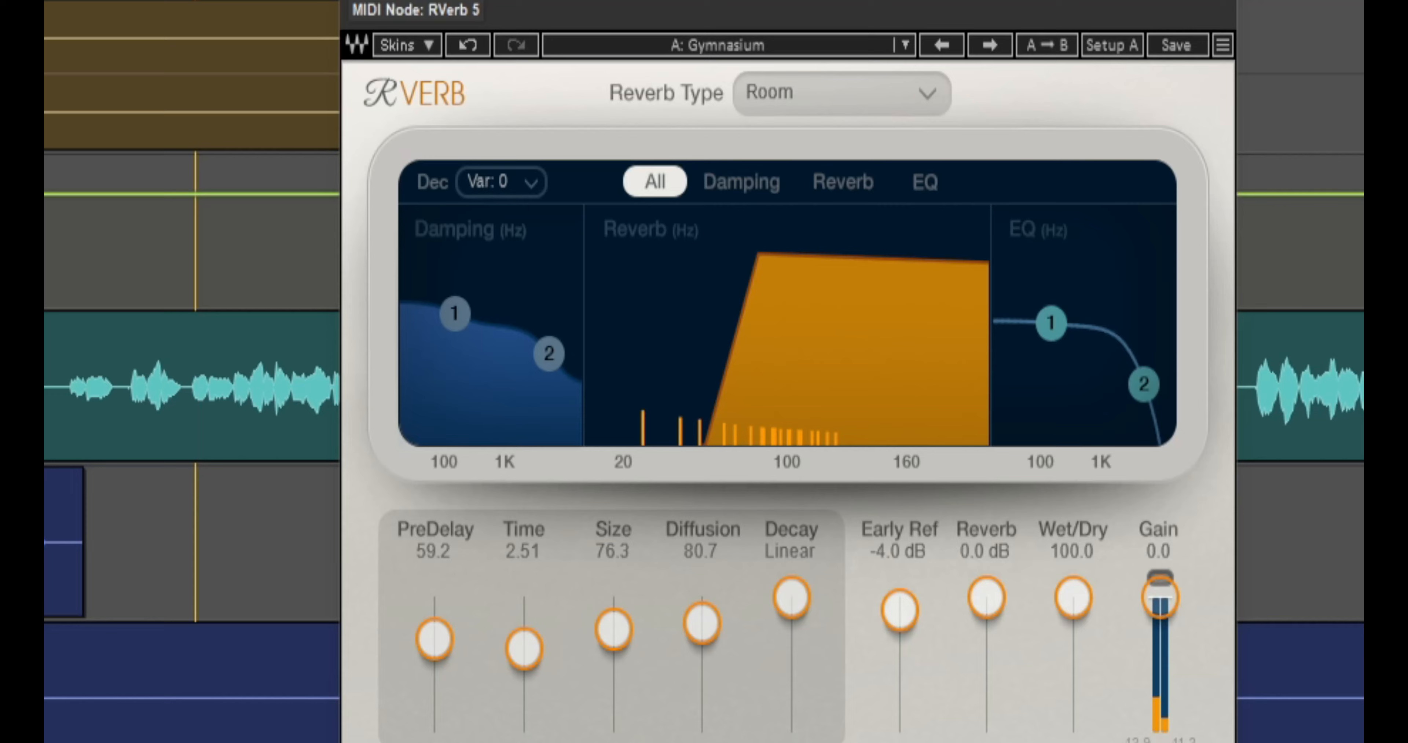
left_click(1002, 52)
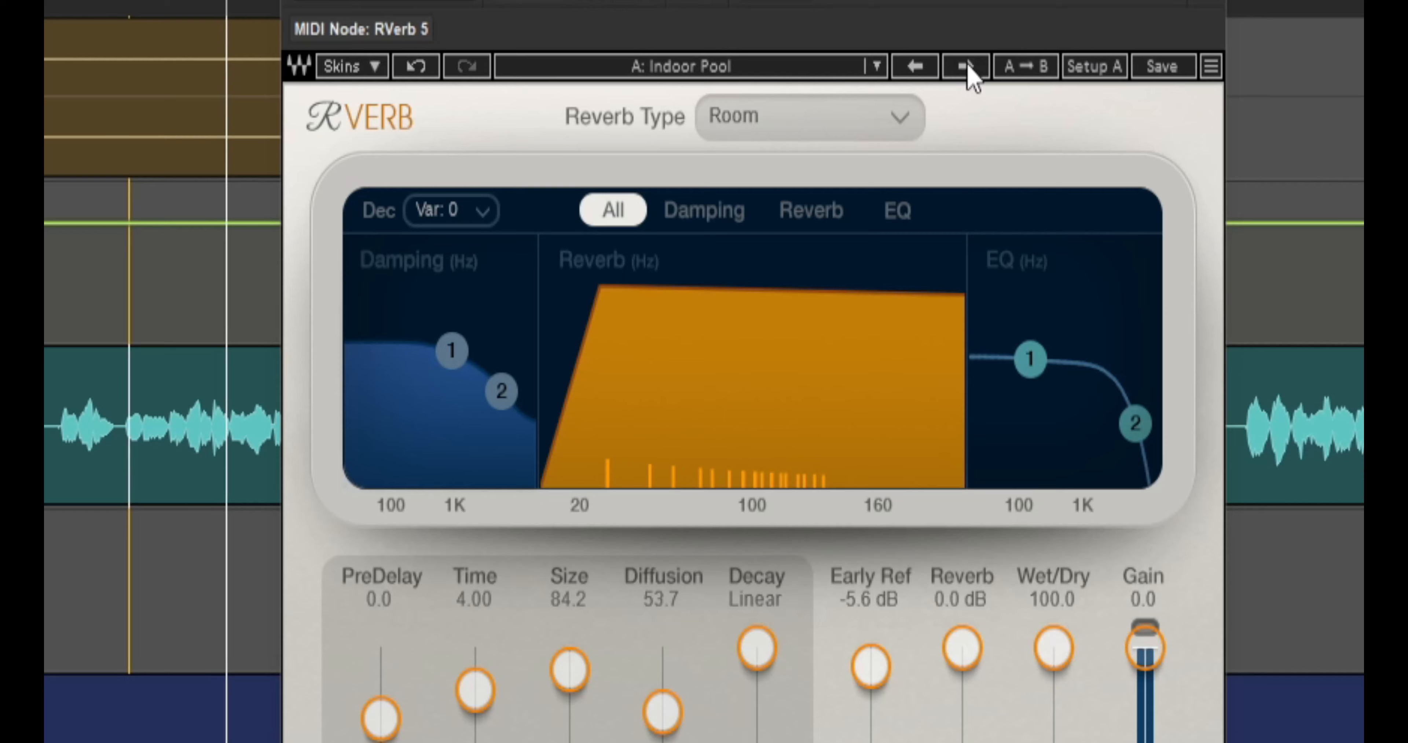
left_click(965, 67)
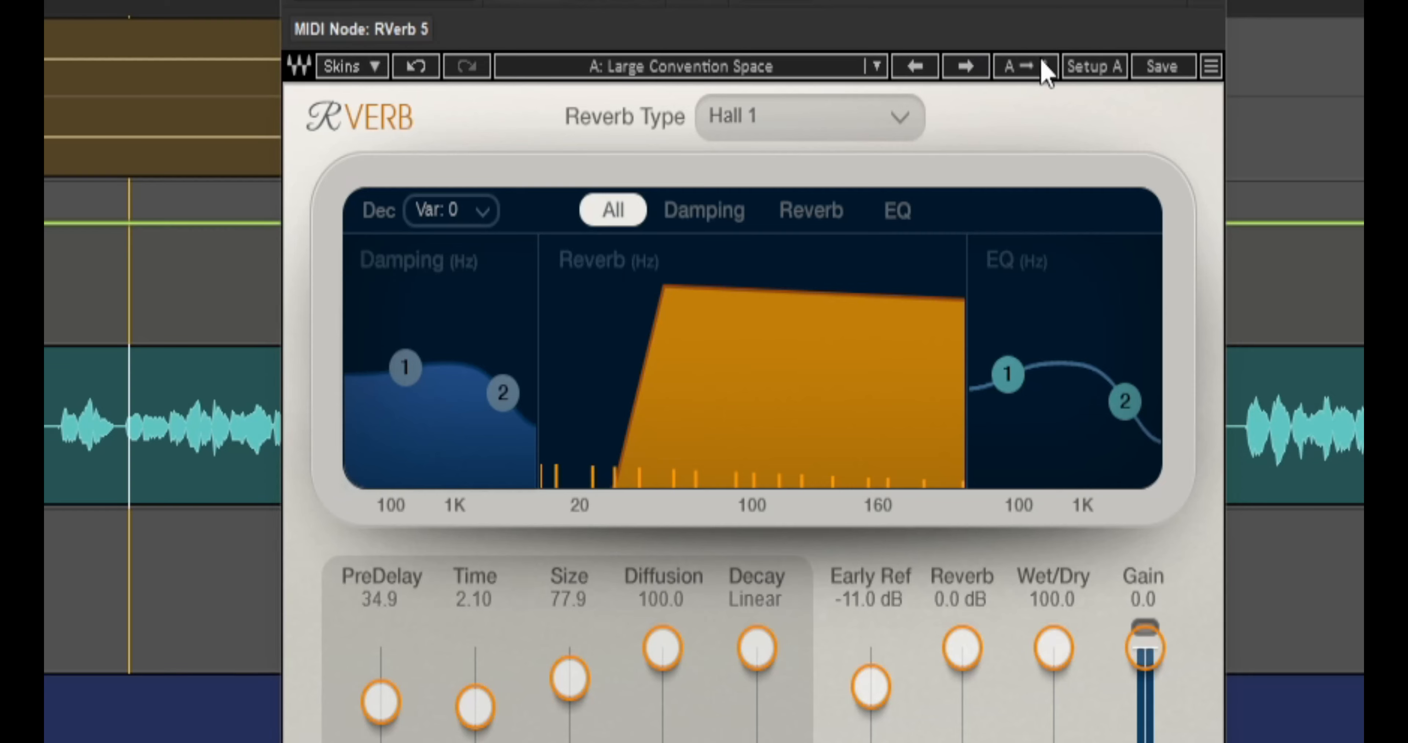
left_click(966, 66)
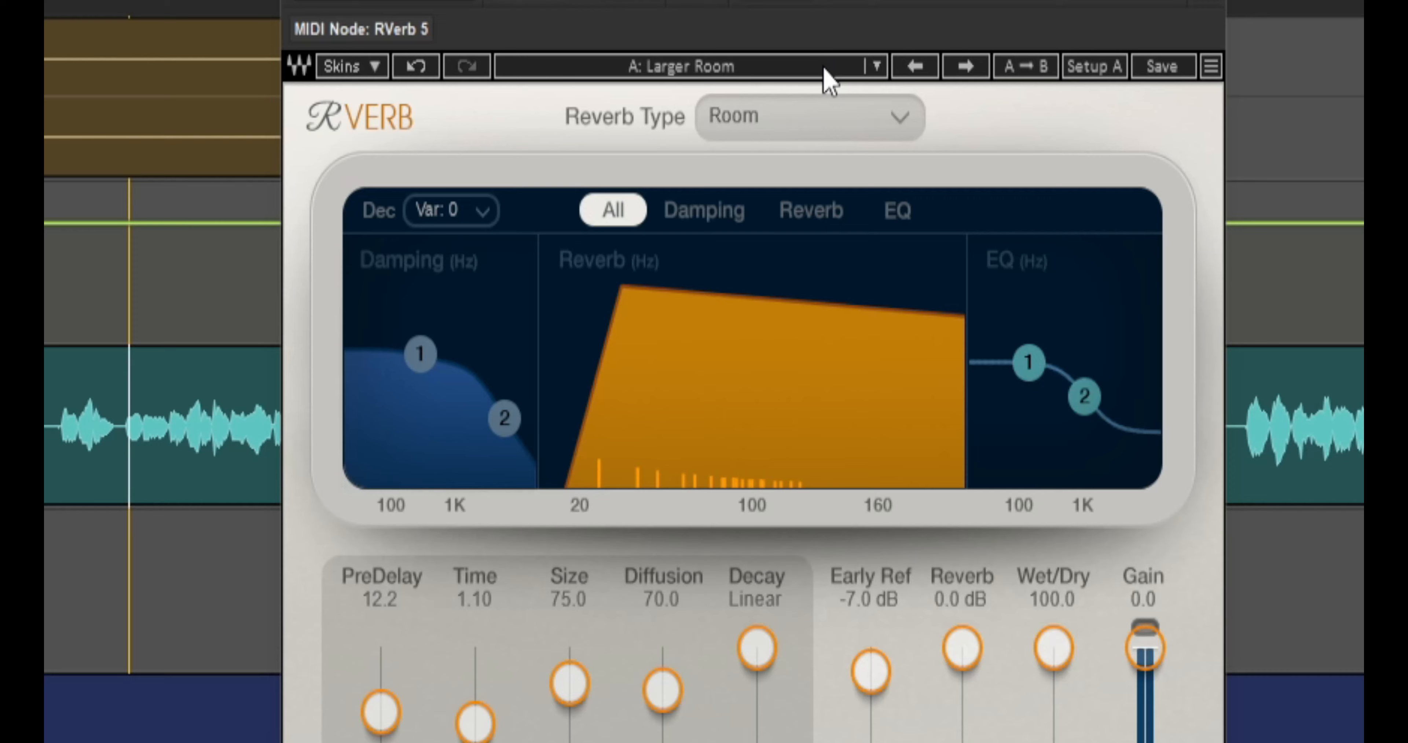
- Audition the Medium Room, Phone Booth, Small Room, Studio 'A' and Studio 'B' presets on the lead vocal
left_click(966, 67)
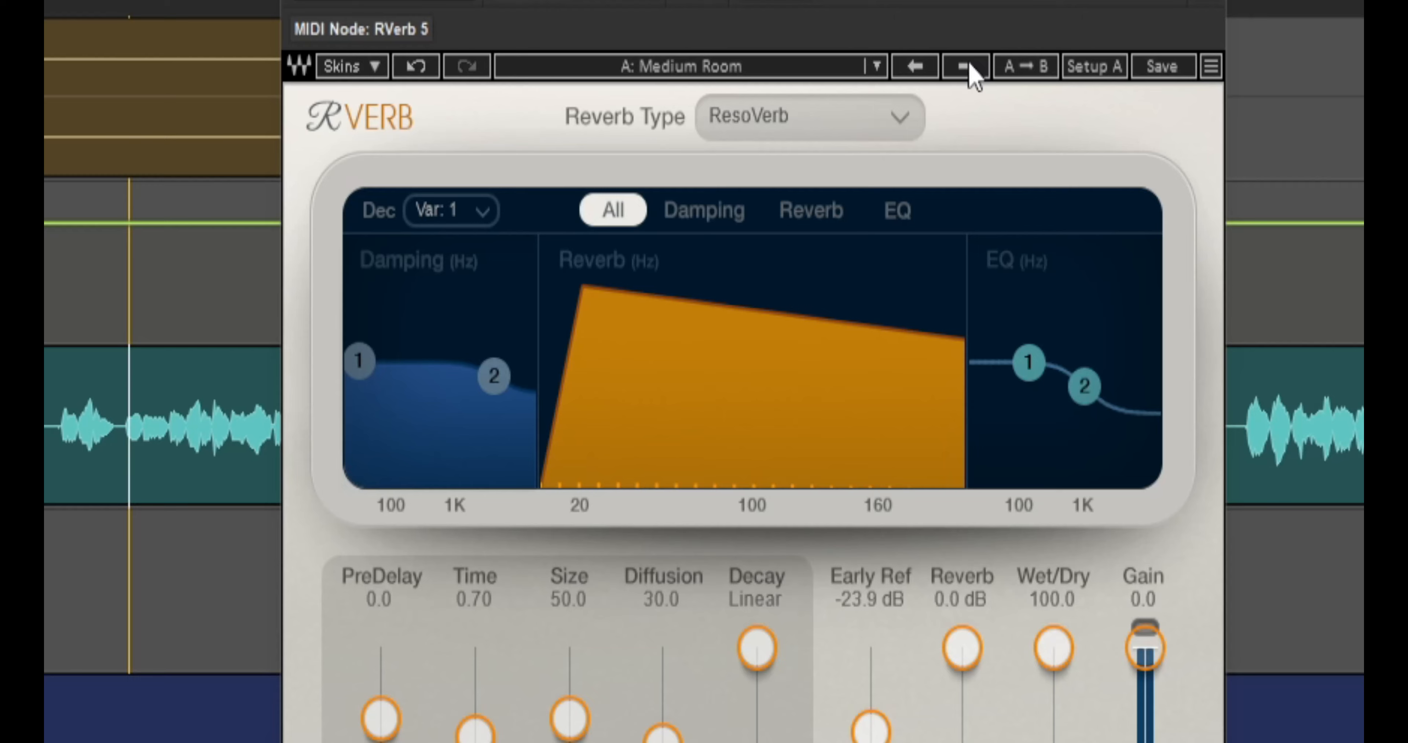
left_click(969, 65)
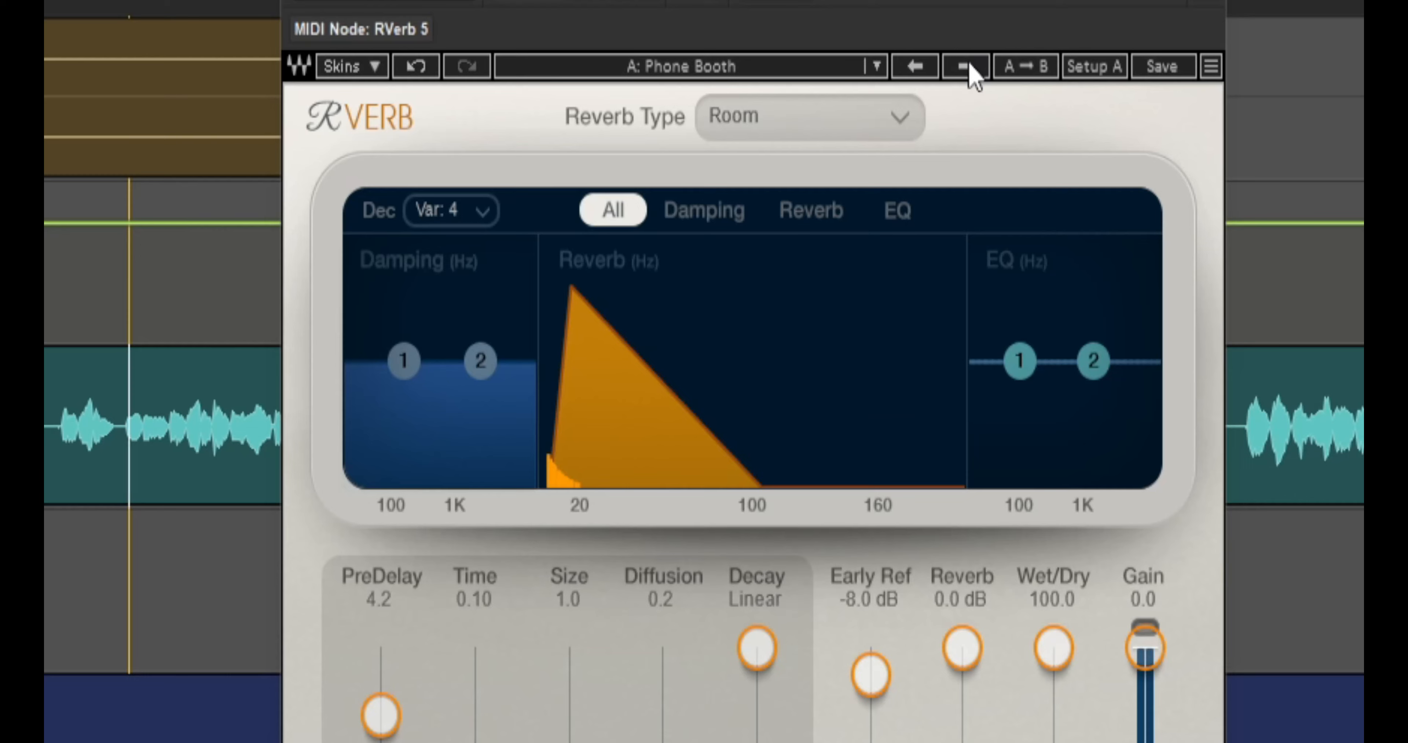
left_click(968, 65)
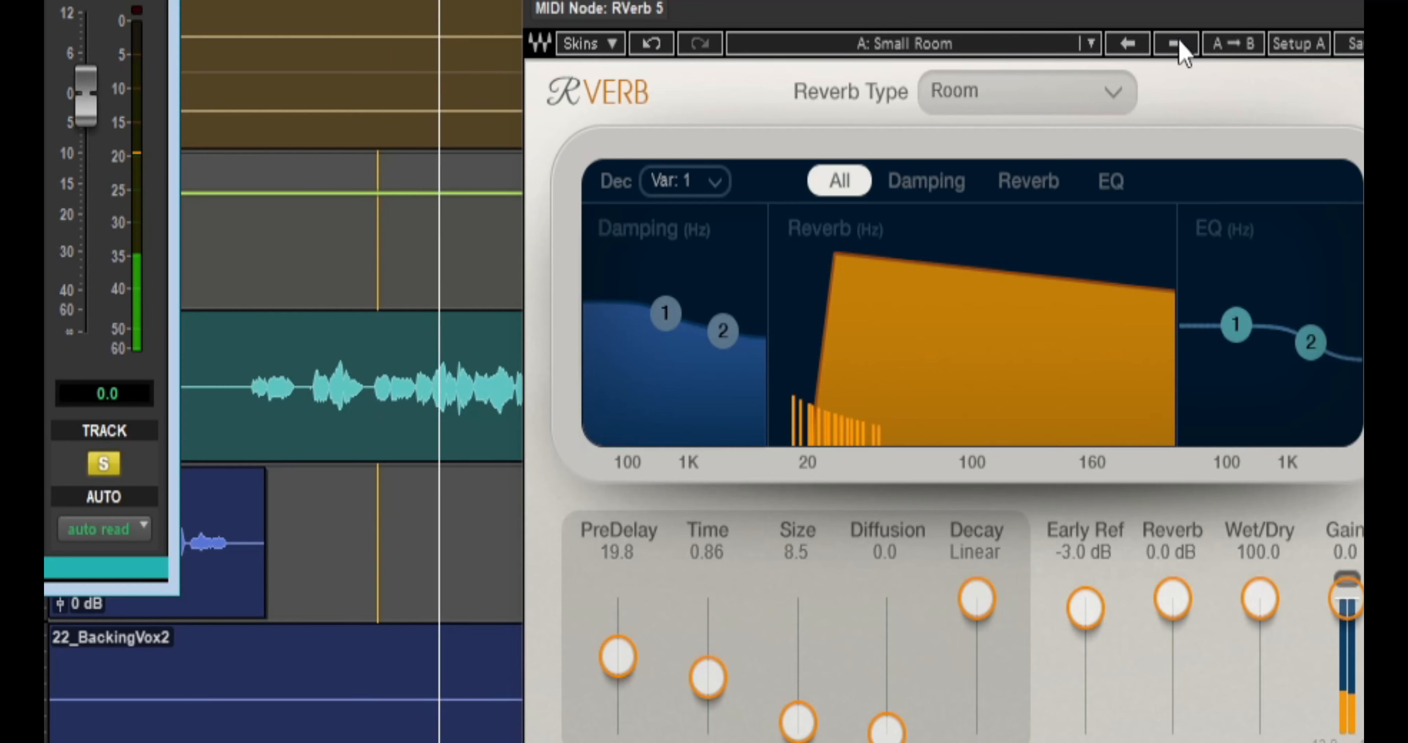
left_click(1179, 45)
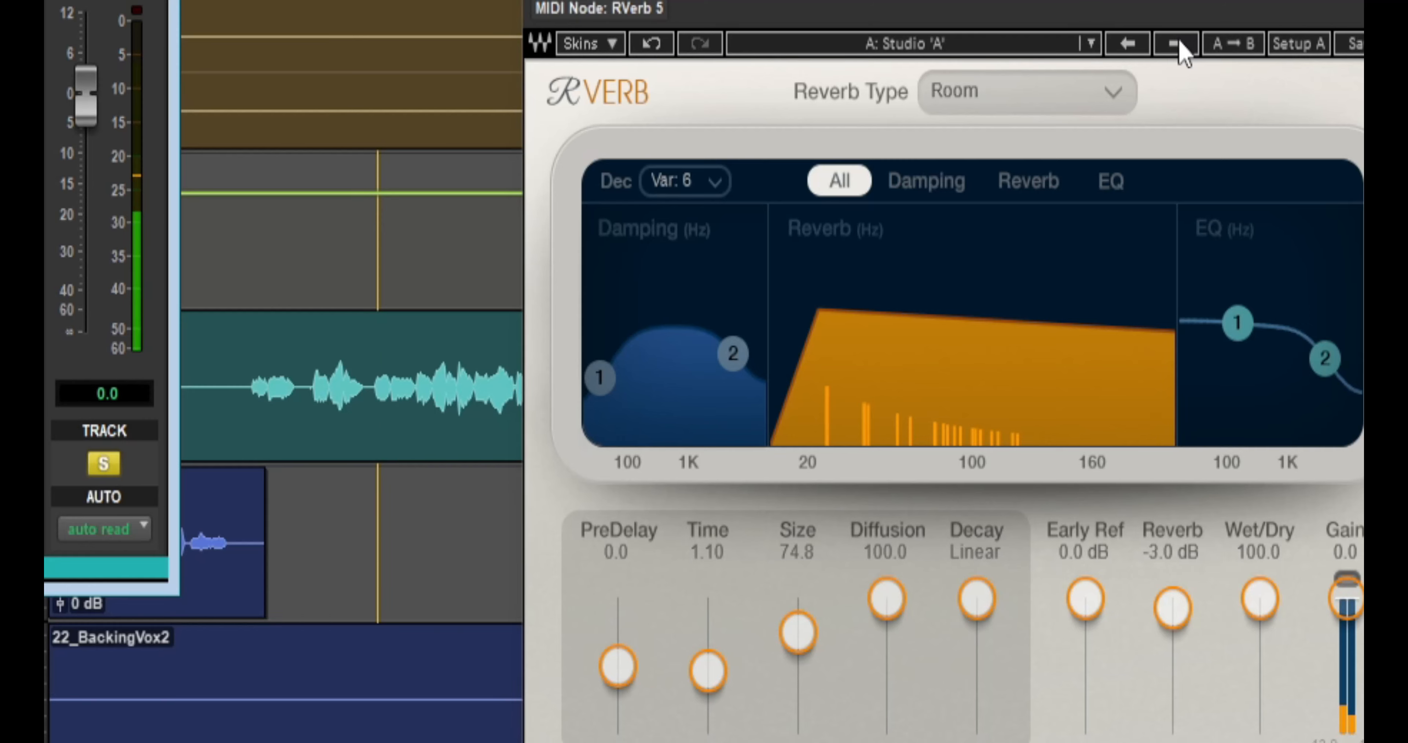
left_click(1176, 44)
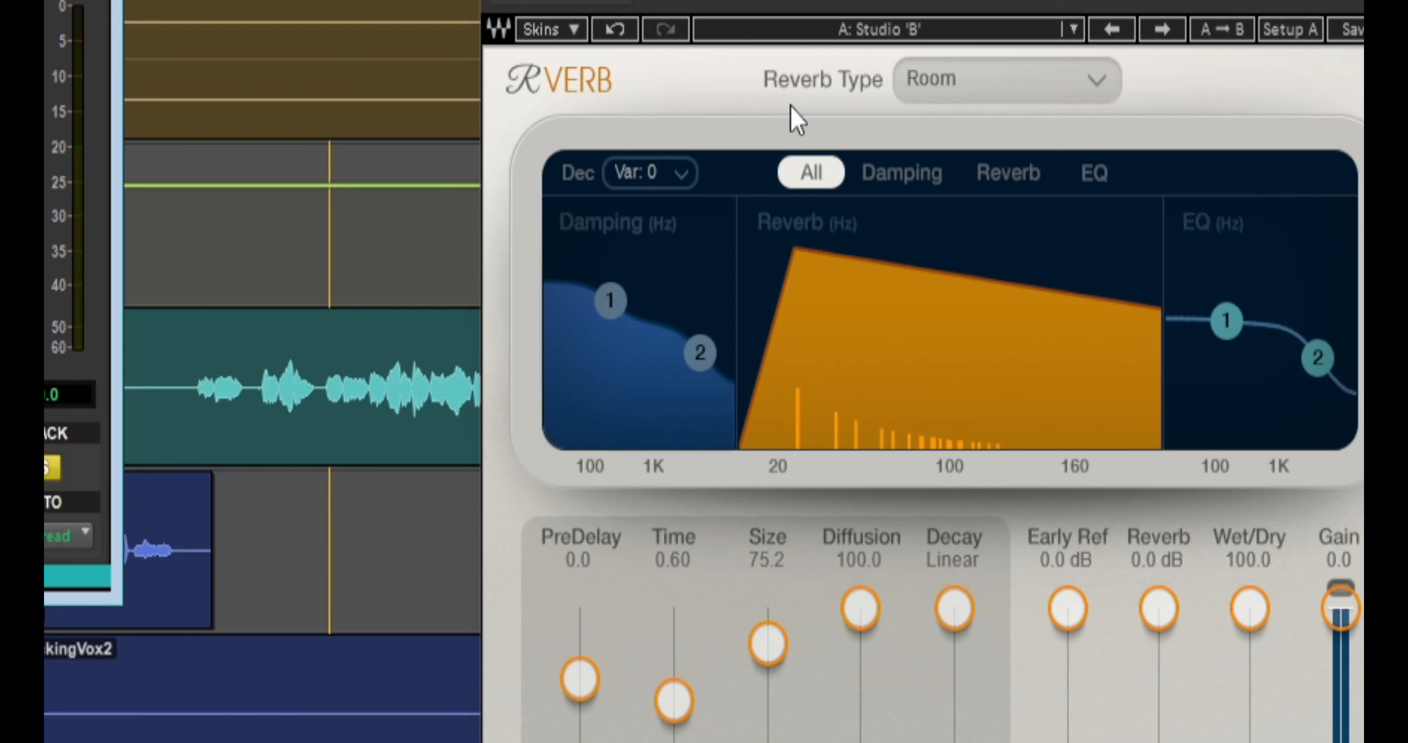
- Look over RVerb's available reverb types and step through the room presets to Studio 'A'
left_click(1094, 80)
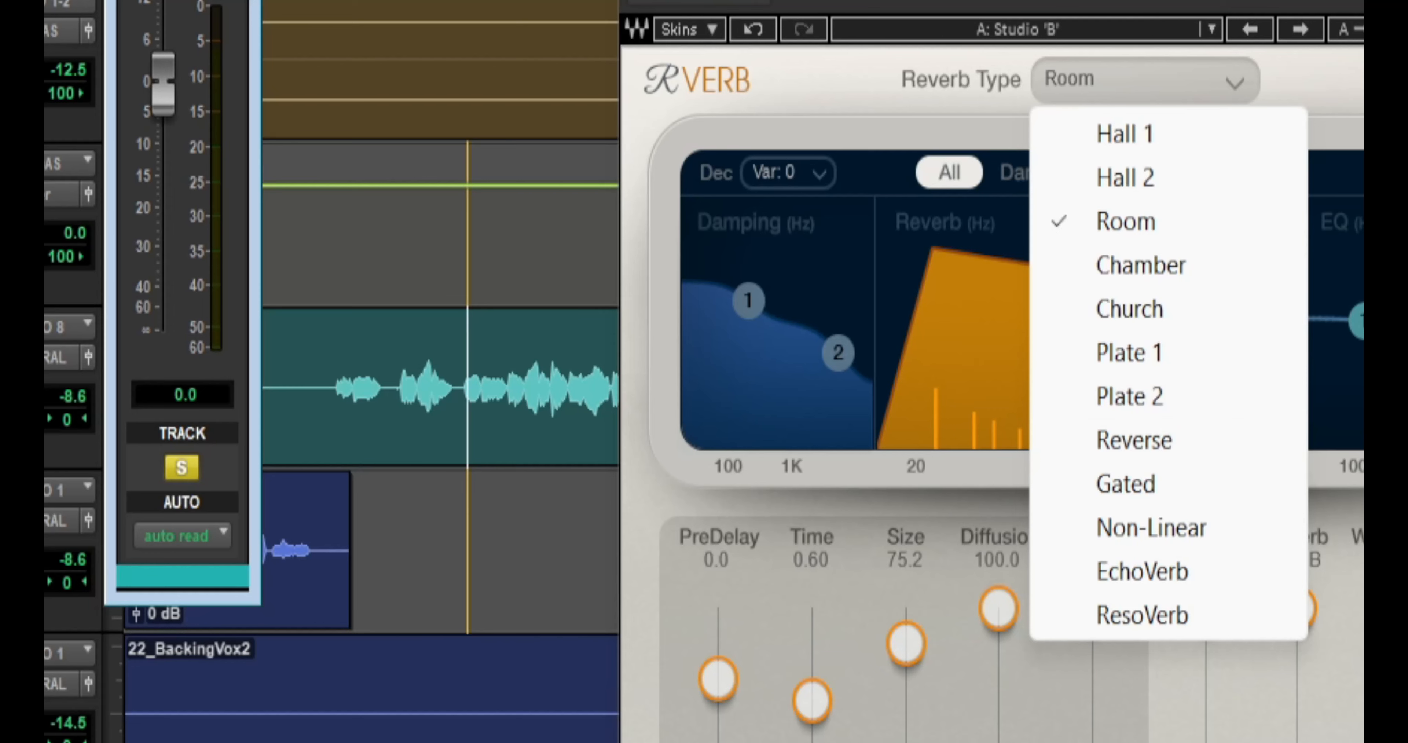
left_click(1364, 88)
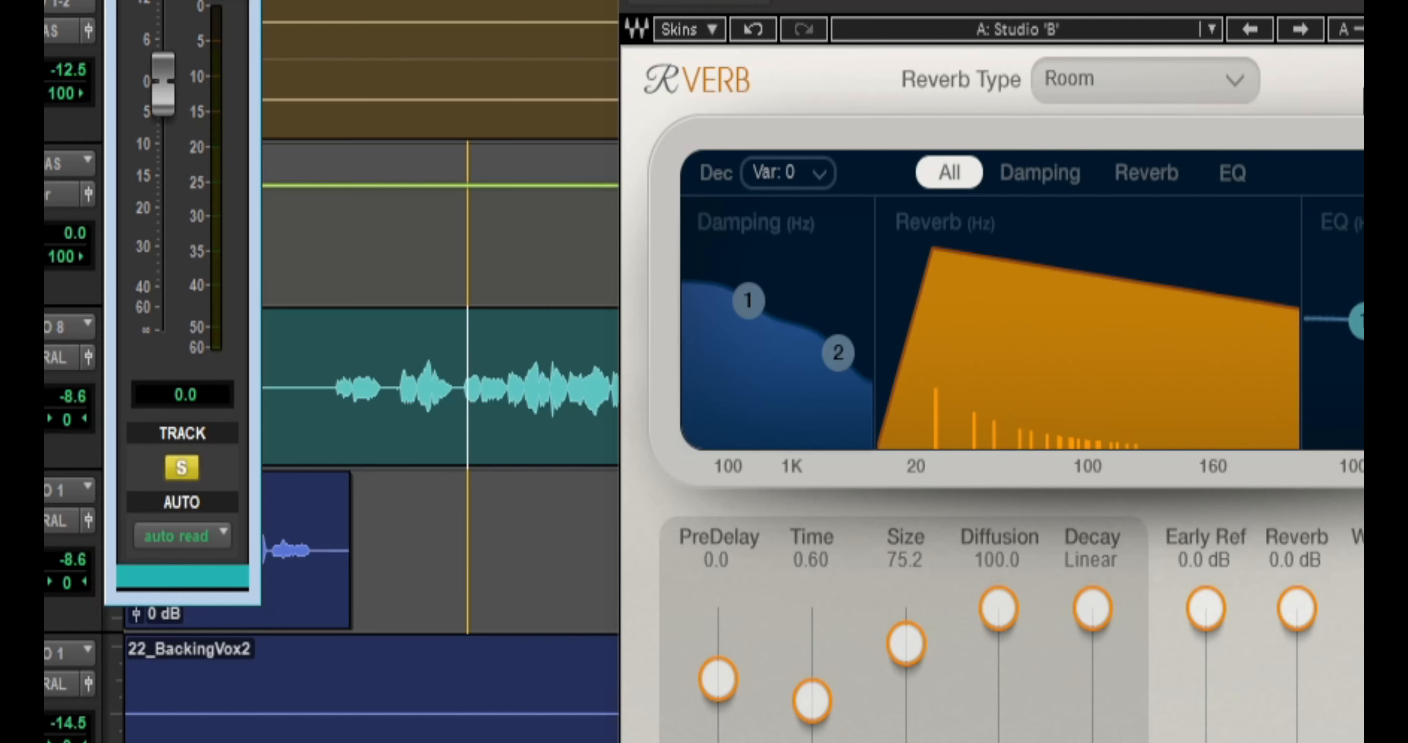
left_click(1259, 36)
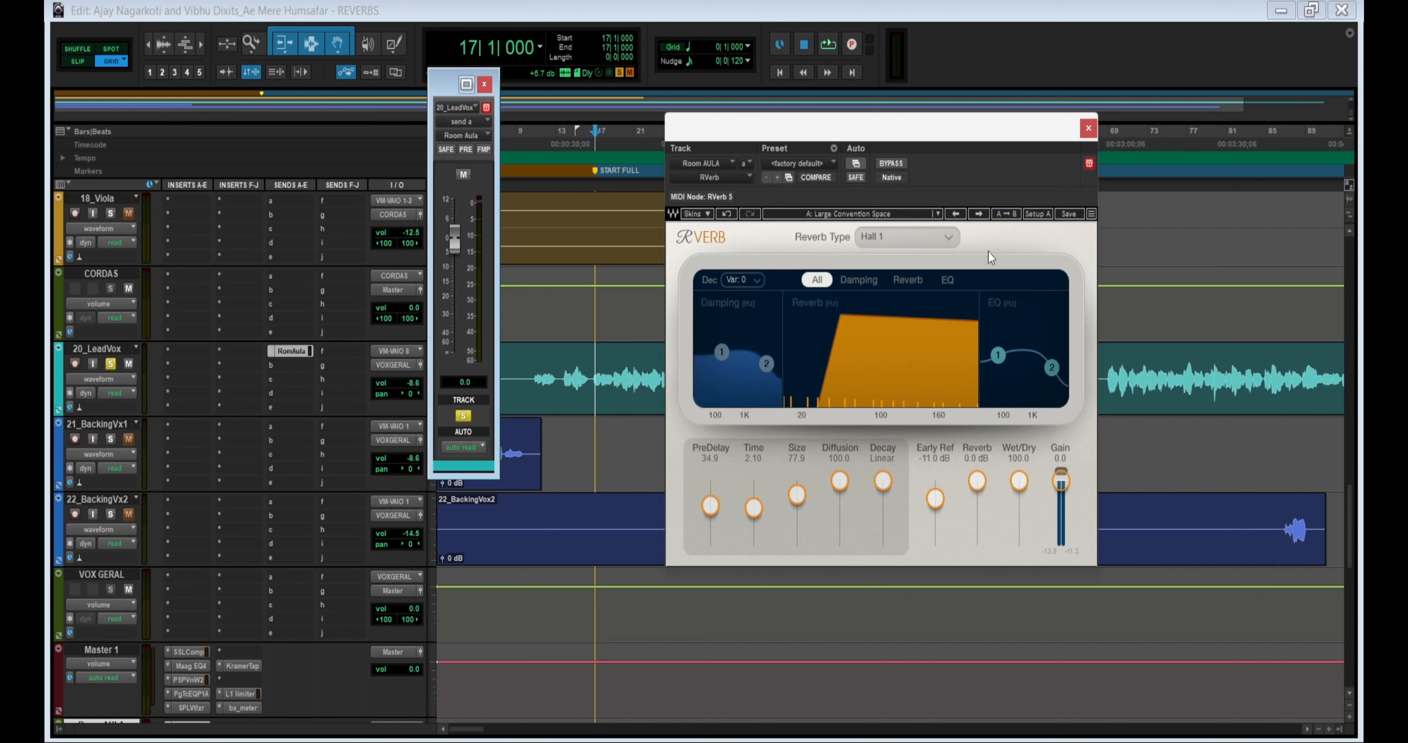
left_click(979, 214)
left_click(979, 214)
left_click(979, 214)
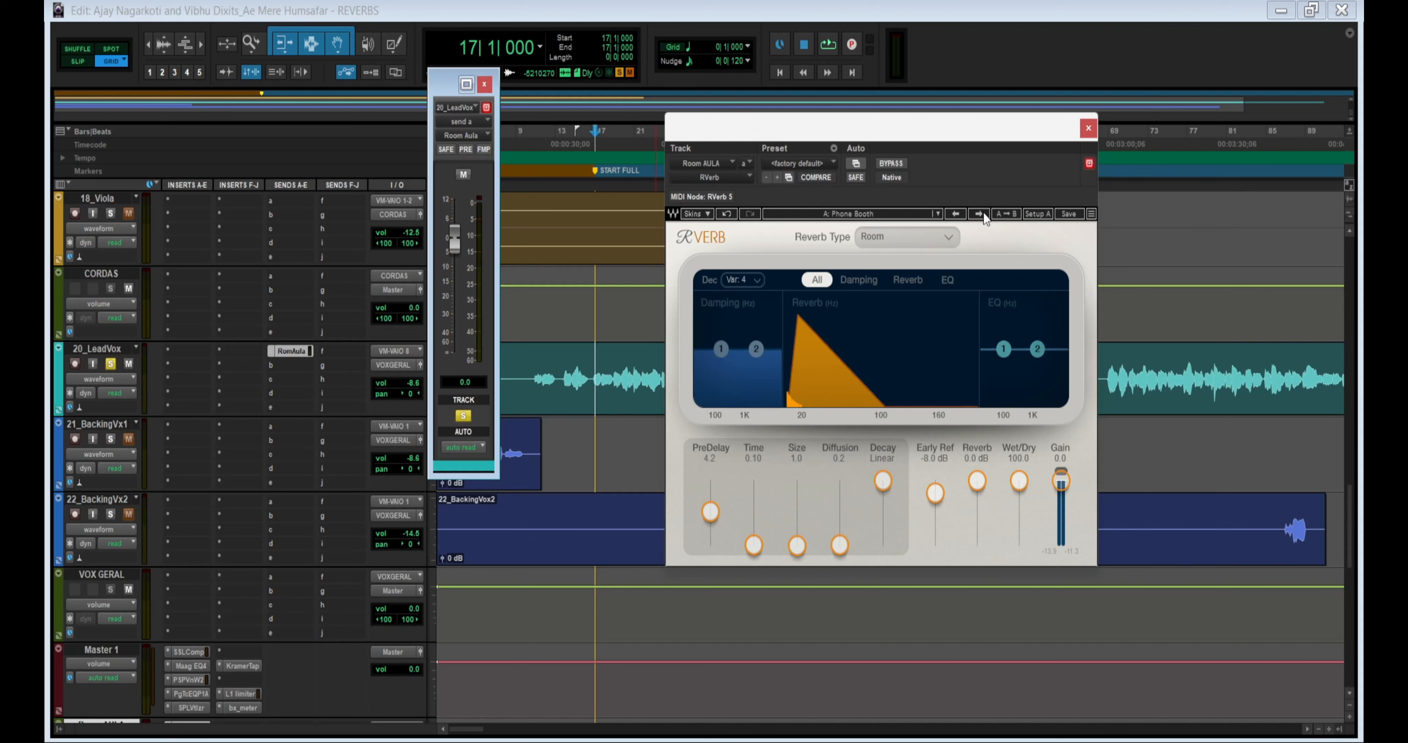
left_click(979, 214)
left_click(983, 214)
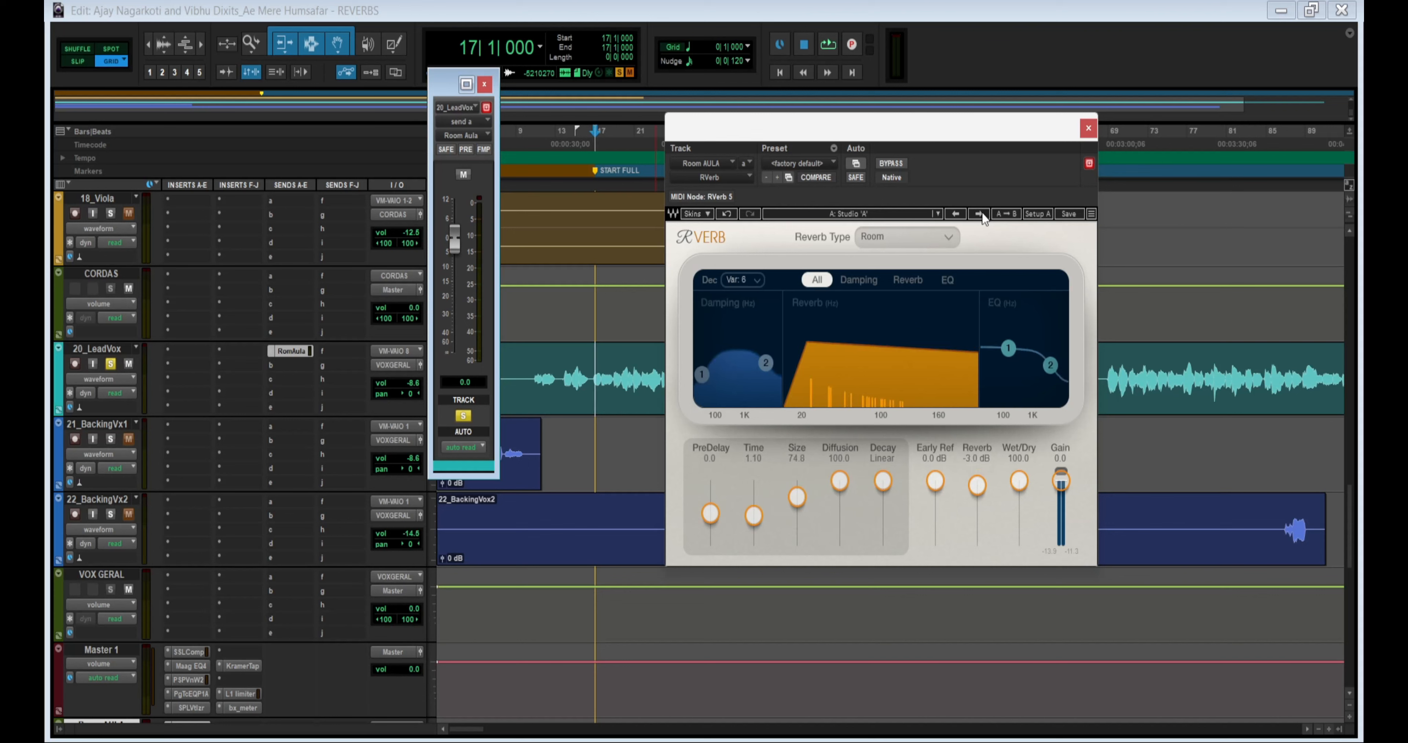
- Play the lead vocal with Studio 'A' and with Small Room for comparison, keeping the Small Room preset
key("space")
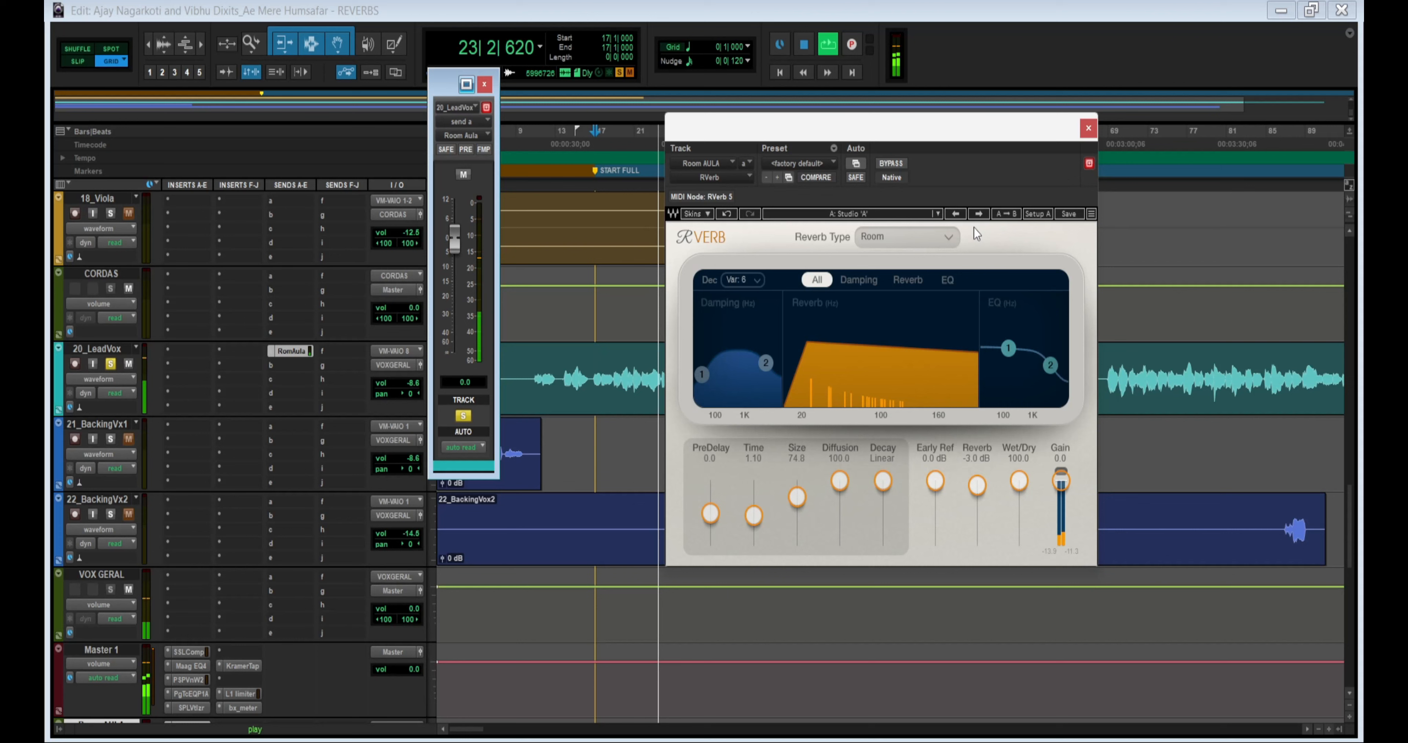
key("space")
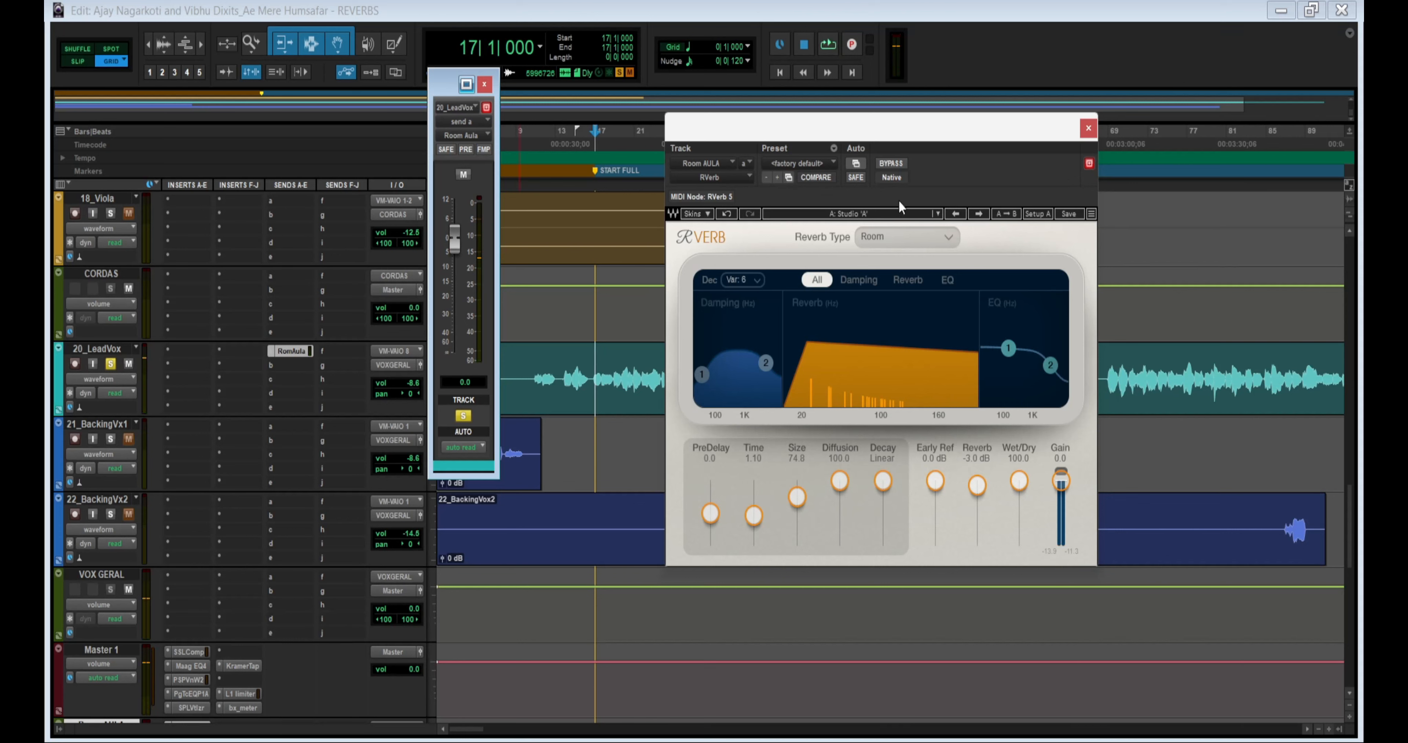
key("space")
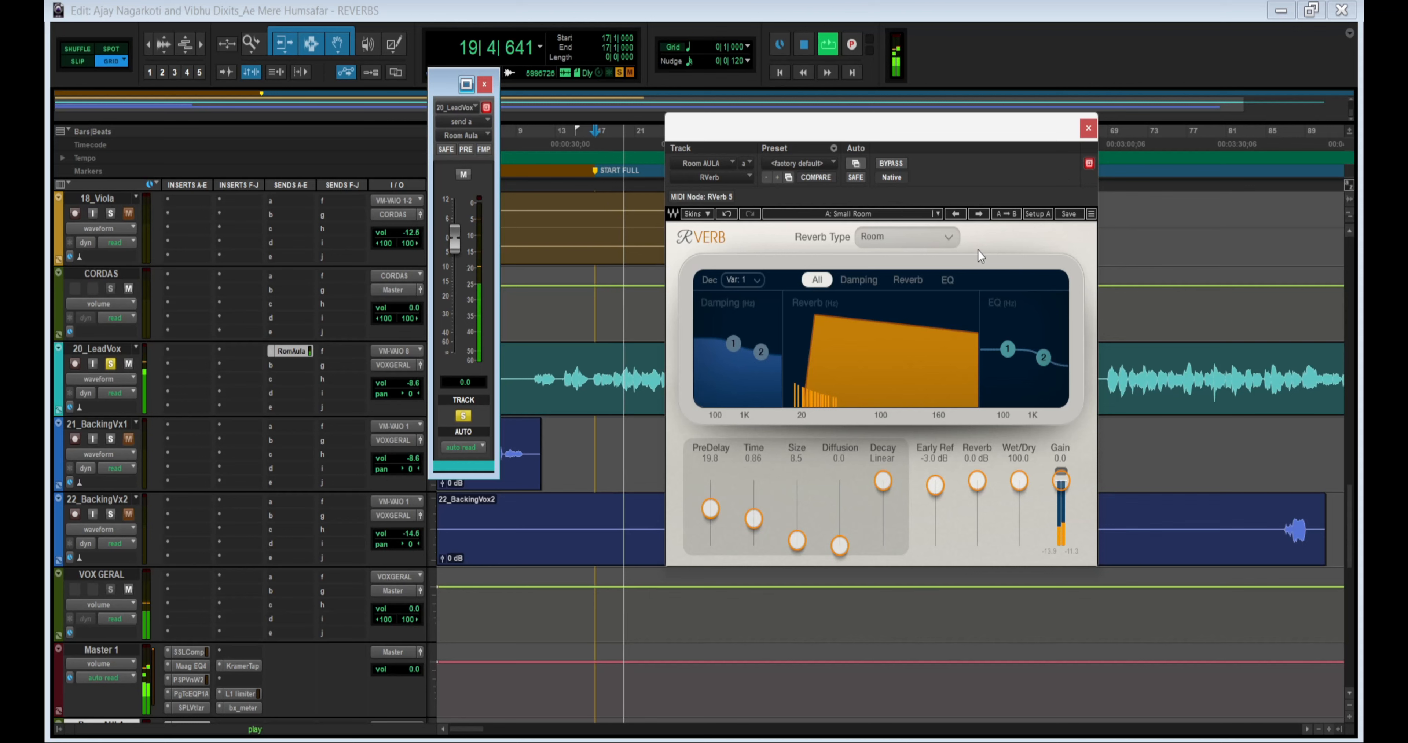
key("space")
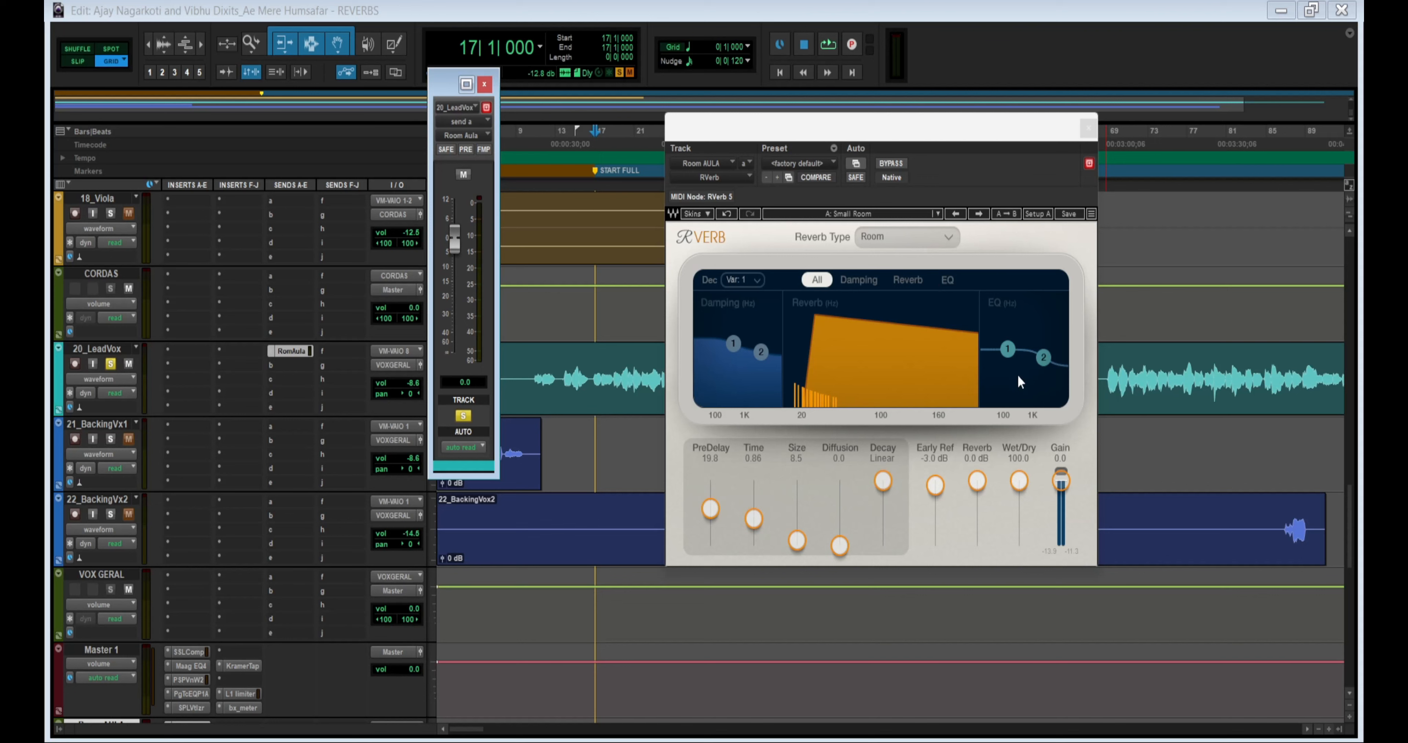
- Lower the gain of RVerb's EQ band 2 and shift the band to a lower frequency
left_click(1044, 362)
left_click_drag(1045, 364, 1046, 367)
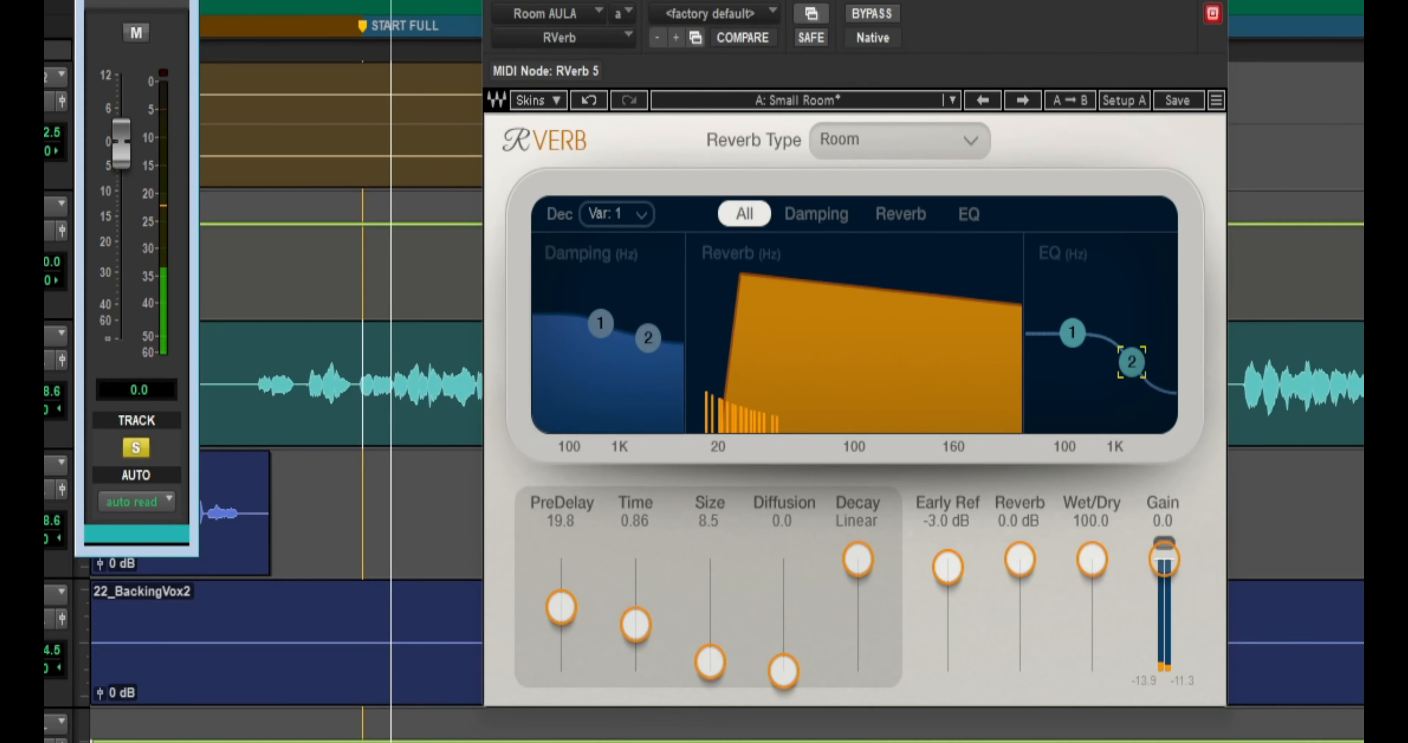
left_click_drag(1131, 362, 1115, 362)
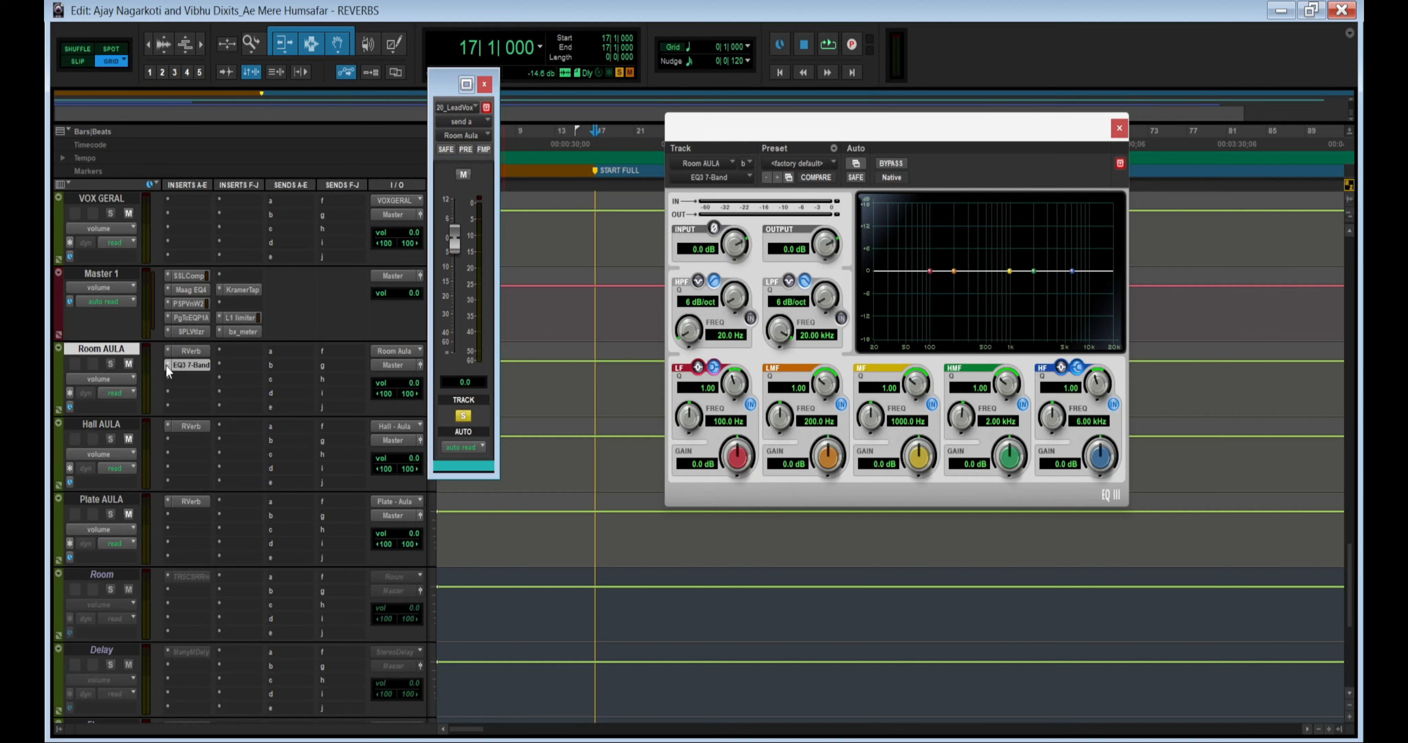
- Remove the EQ3 7-Band insert from the Room AULA track and recheck the settings of its RVerb plug-in
left_click(167, 365)
left_click(187, 372)
scroll(914, 386, "up", 3)
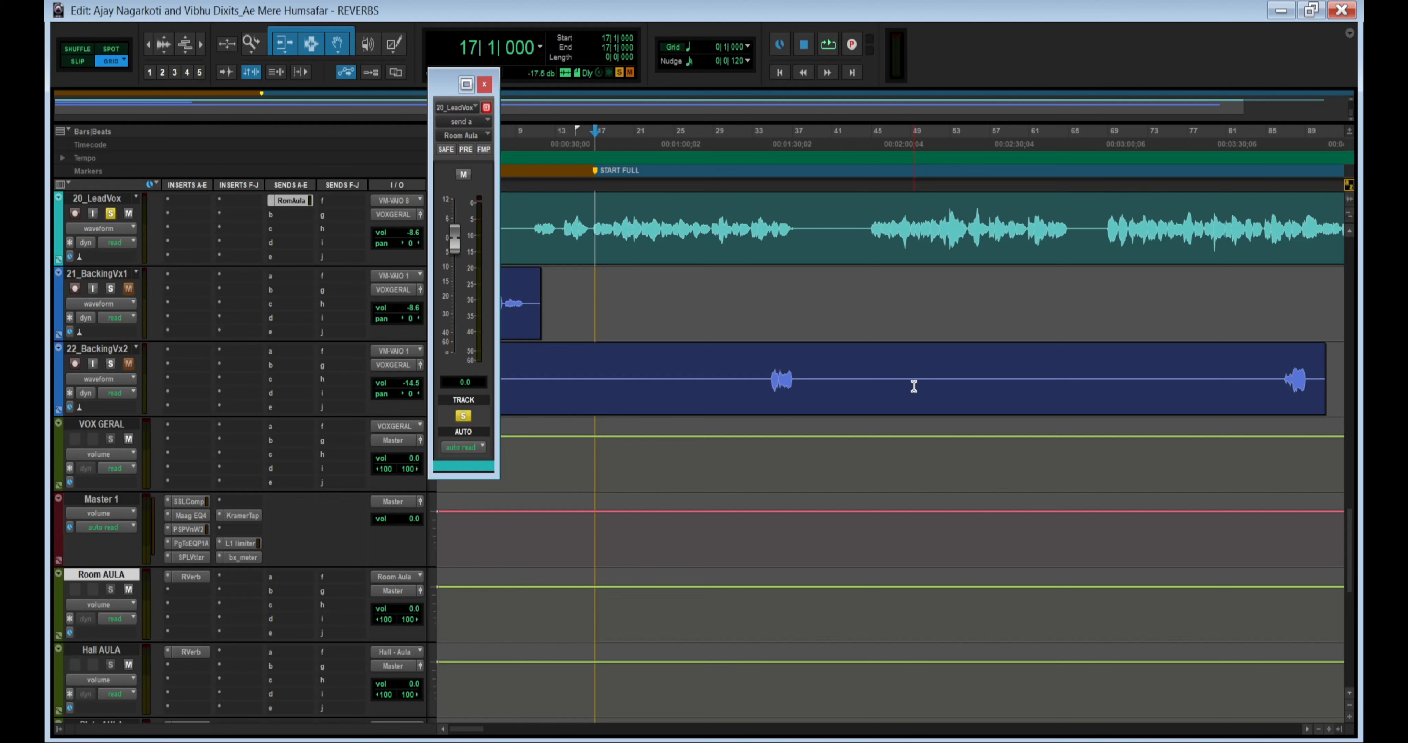
left_click(191, 577)
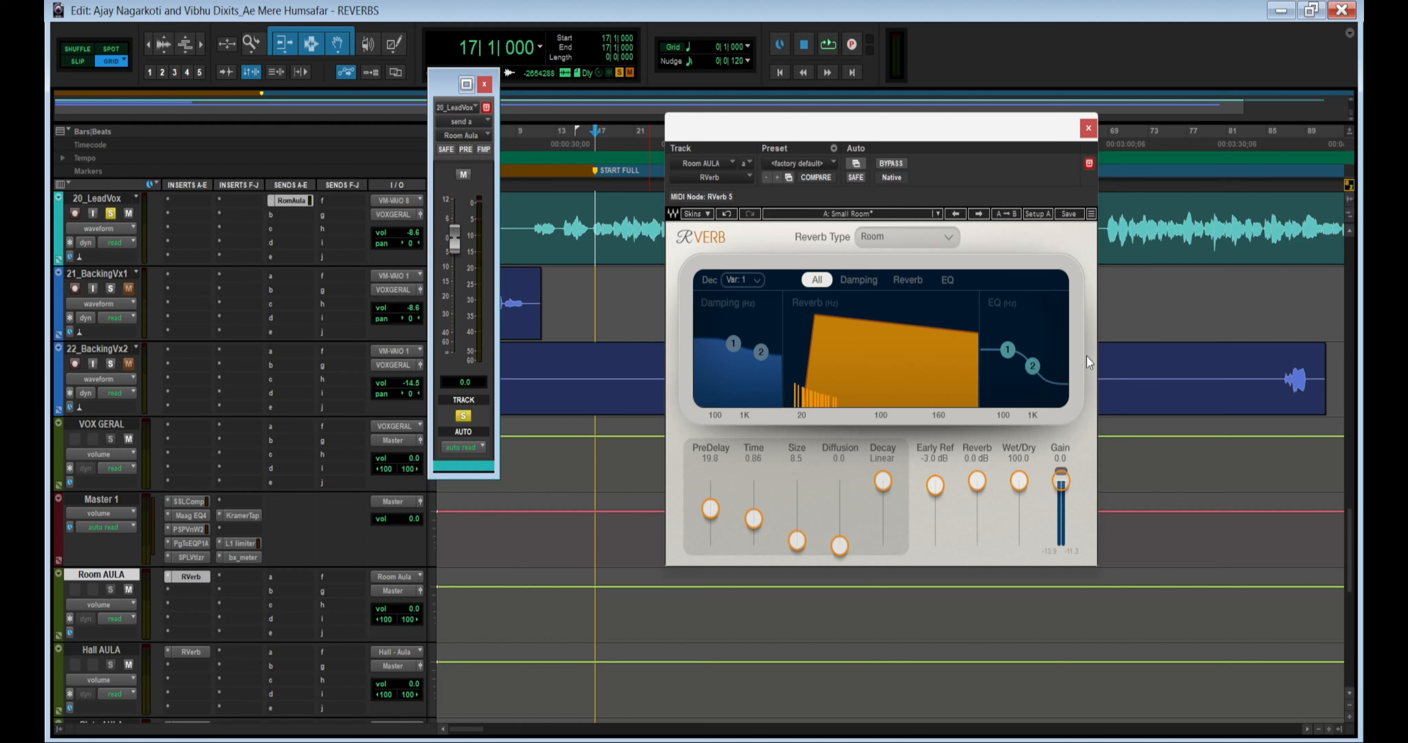
left_click(1088, 128)
- Play the lead vocal from bar 17, lower its Room Aula send to about -18 dB and unsolo the track
scroll(553, 565, "up", 2)
left_click(590, 379)
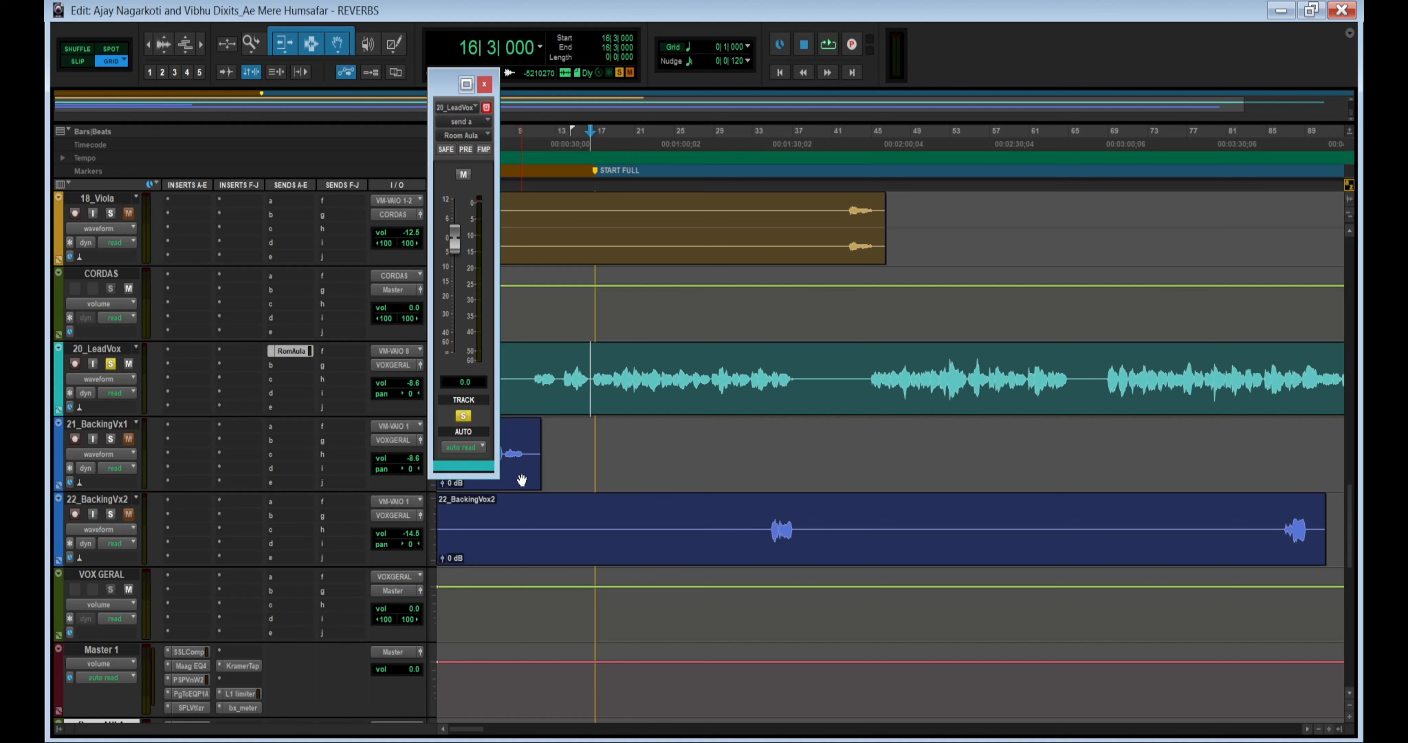
left_click(594, 364)
key("space")
left_click_drag(456, 233, 452, 293)
left_click(111, 363)
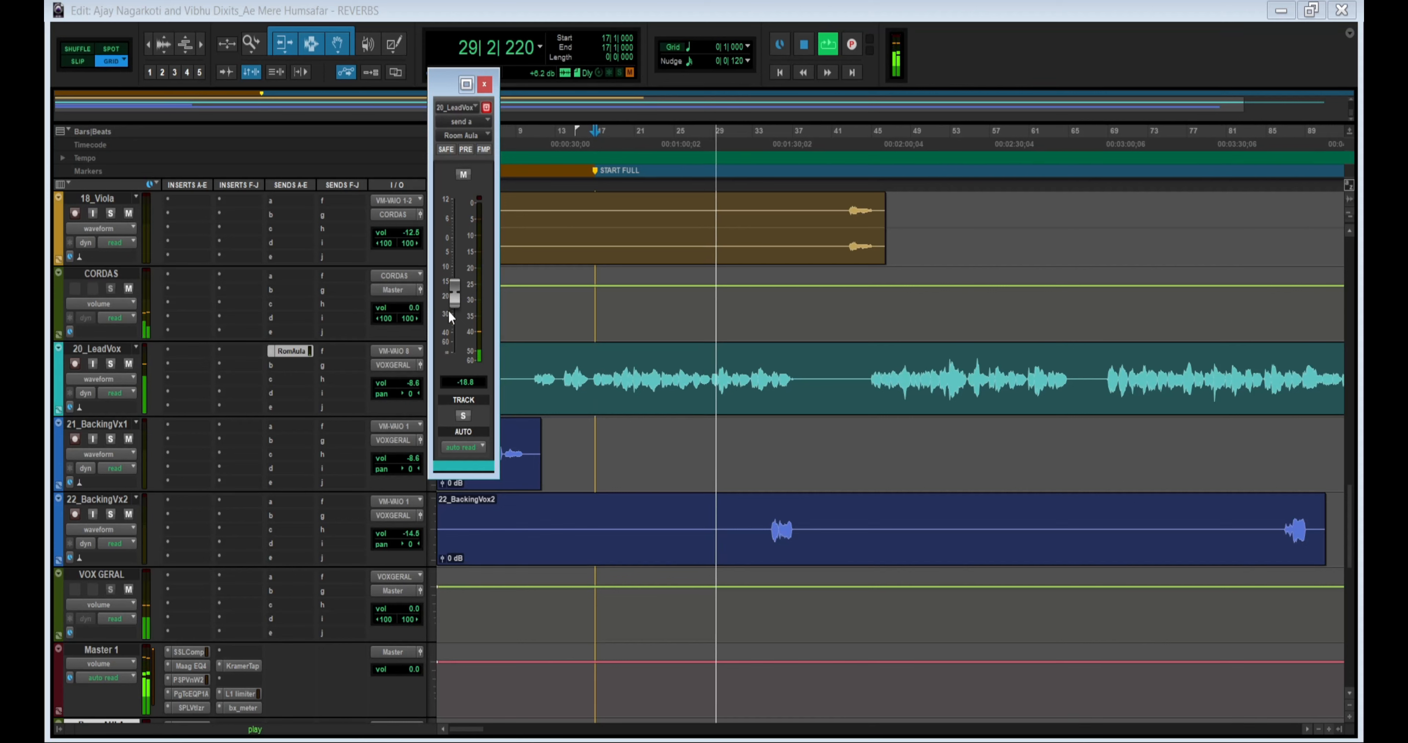
- Raise the 20_LeadVox track volume to -6.0 dB in the full mix and stop playback
left_click(484, 84)
left_click_drag(413, 383, 413, 375)
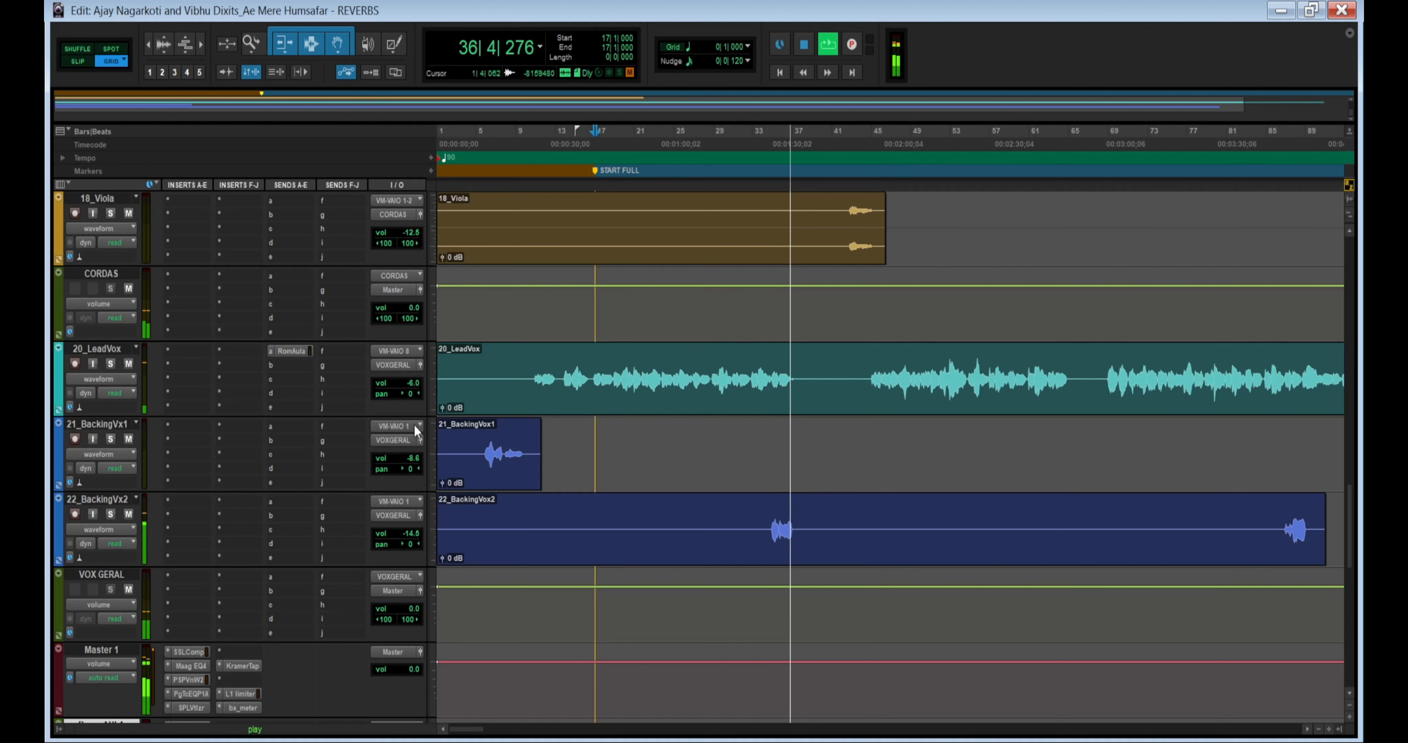
key("space")
- Reopen the lead vocal's Room Aula send and solo the 20_LeadVox track
left_click(291, 350)
left_click(463, 415)
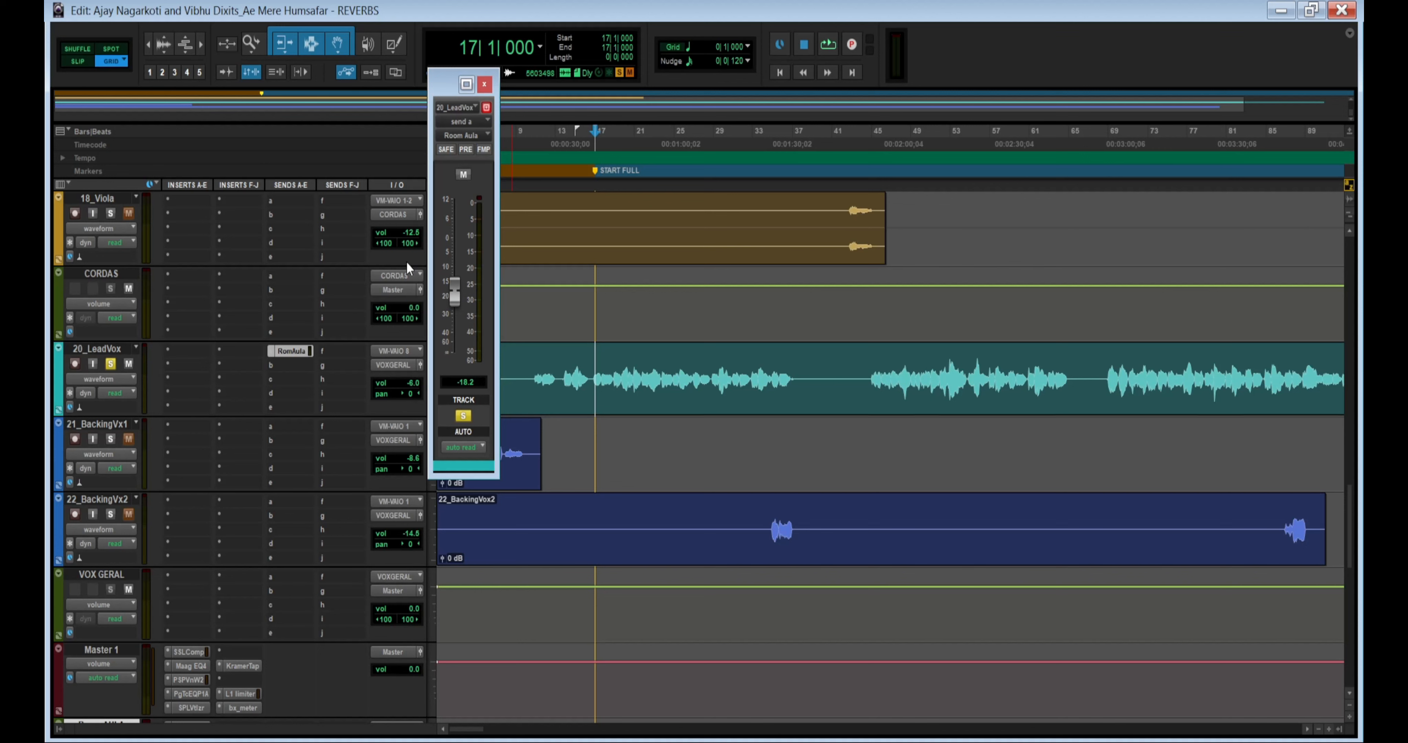
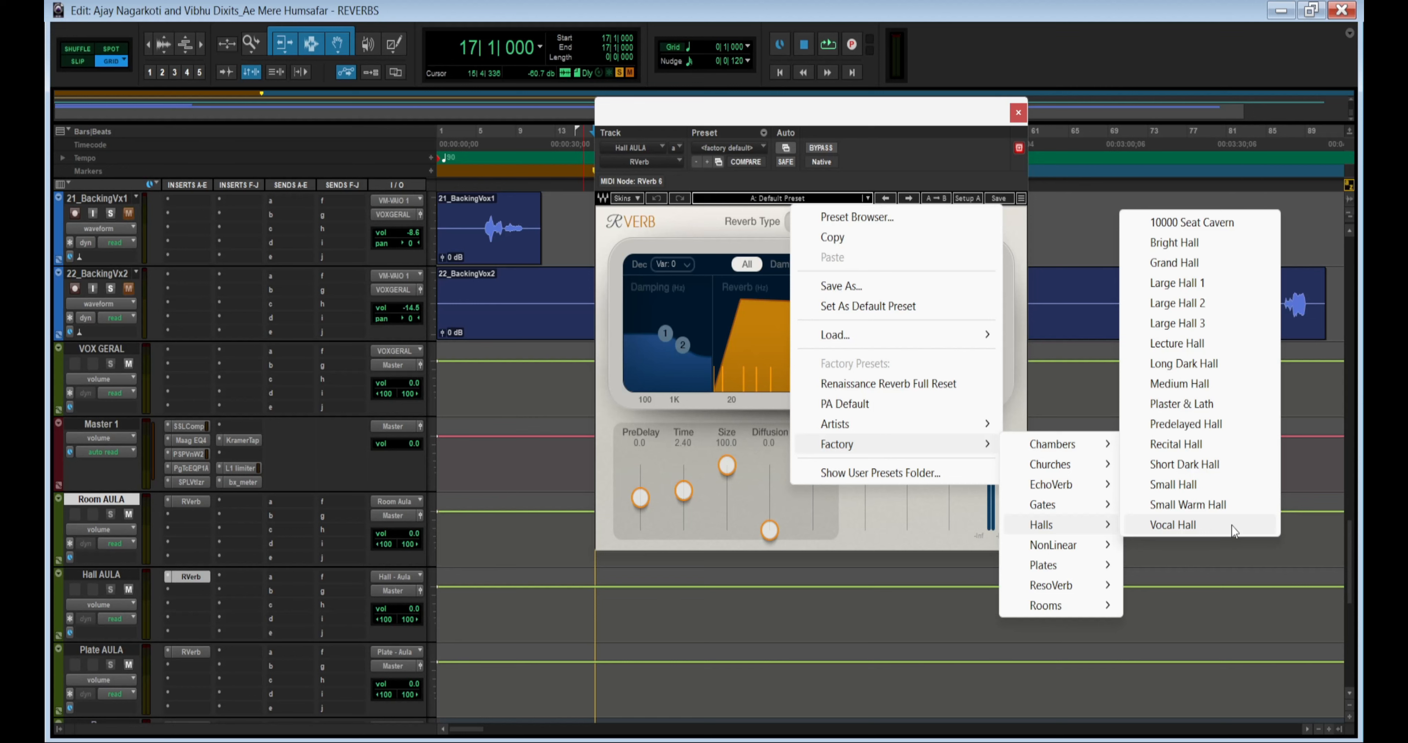
- Load the 10000 Seat Cavern preset in the Hall AULA RVerb and add a Hall - Aula bus send to the 20_LeadVox track
left_click(1191, 223)
scroll(339, 382, "up", 2)
left_click(284, 289)
mouse_move(357, 358)
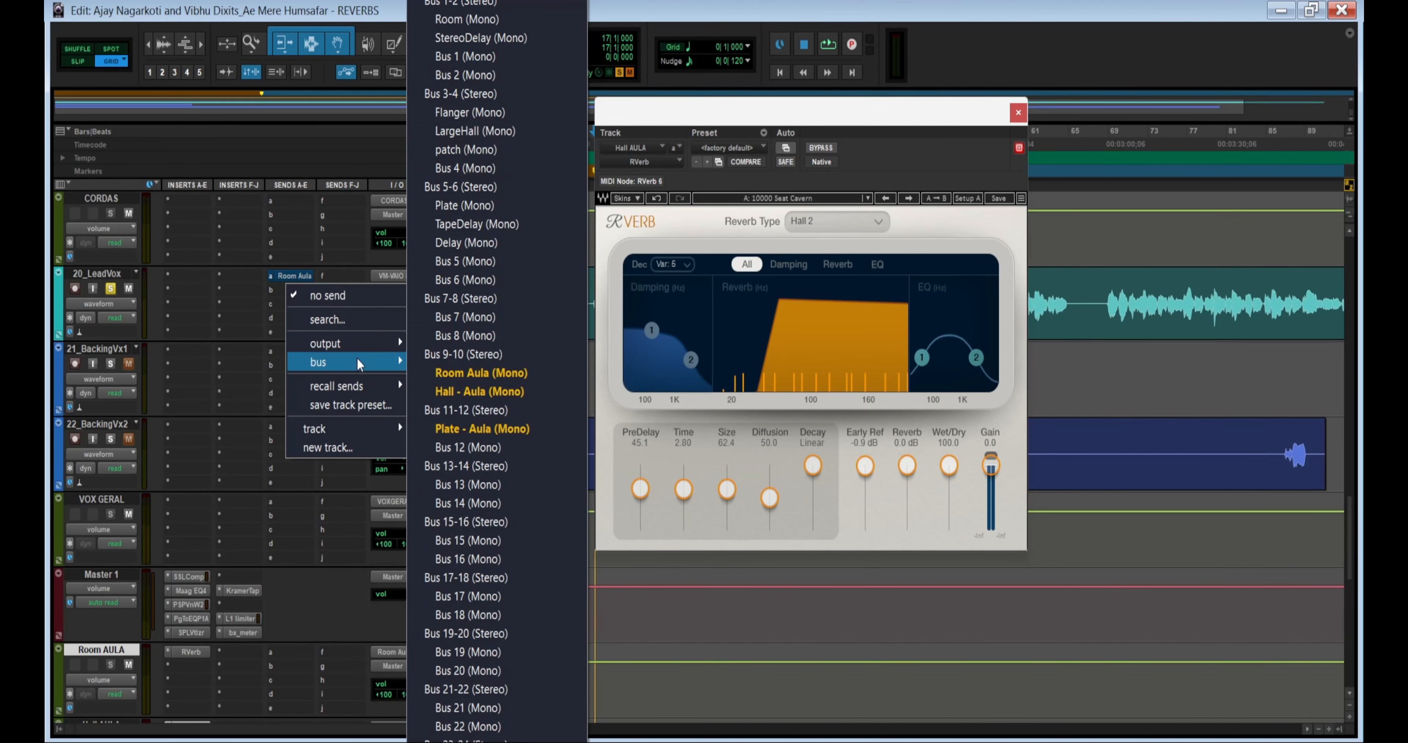
left_click(481, 391)
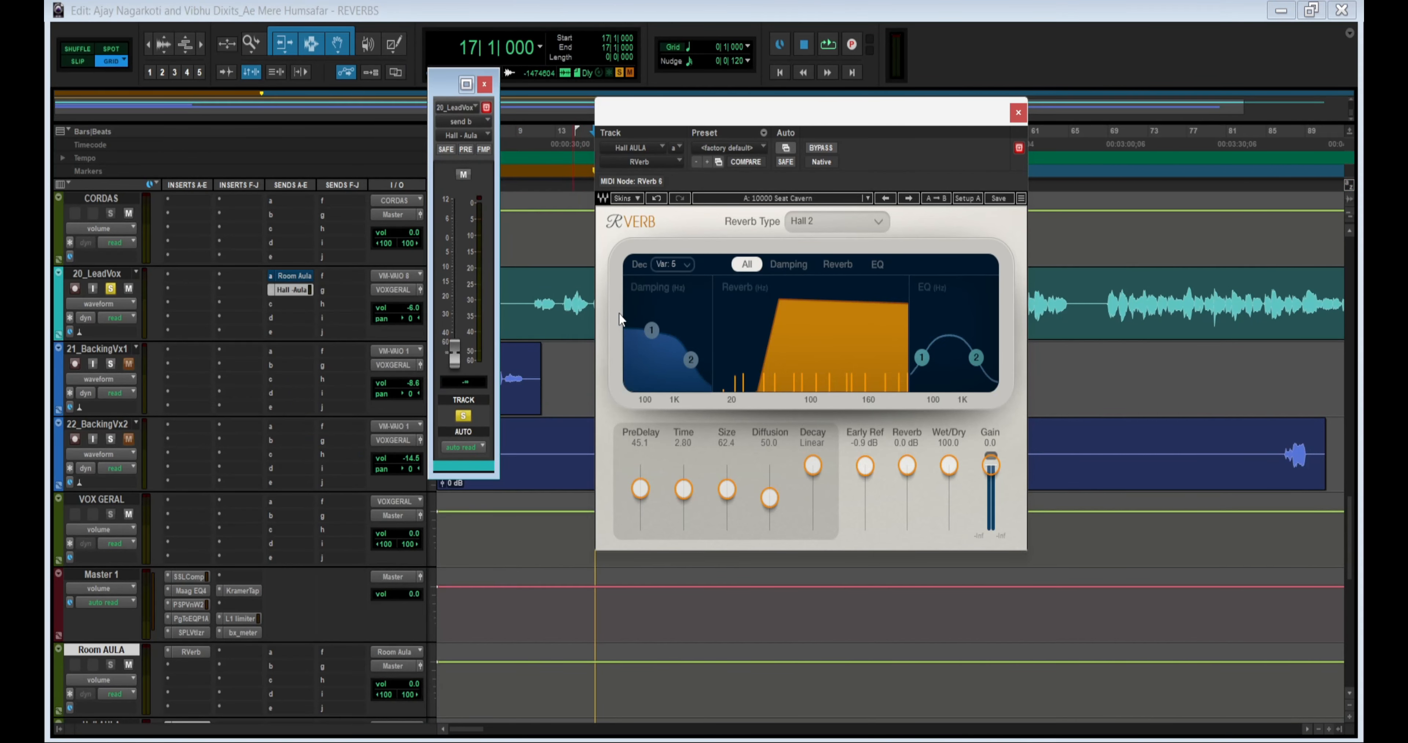
- Raise the Hall - Aula send to 0.0 dB and audition Bright Hall, Grand Hall, Large Hall 1 and Large Hall 2 during playback
left_click(454, 353, "alt")
key("space")
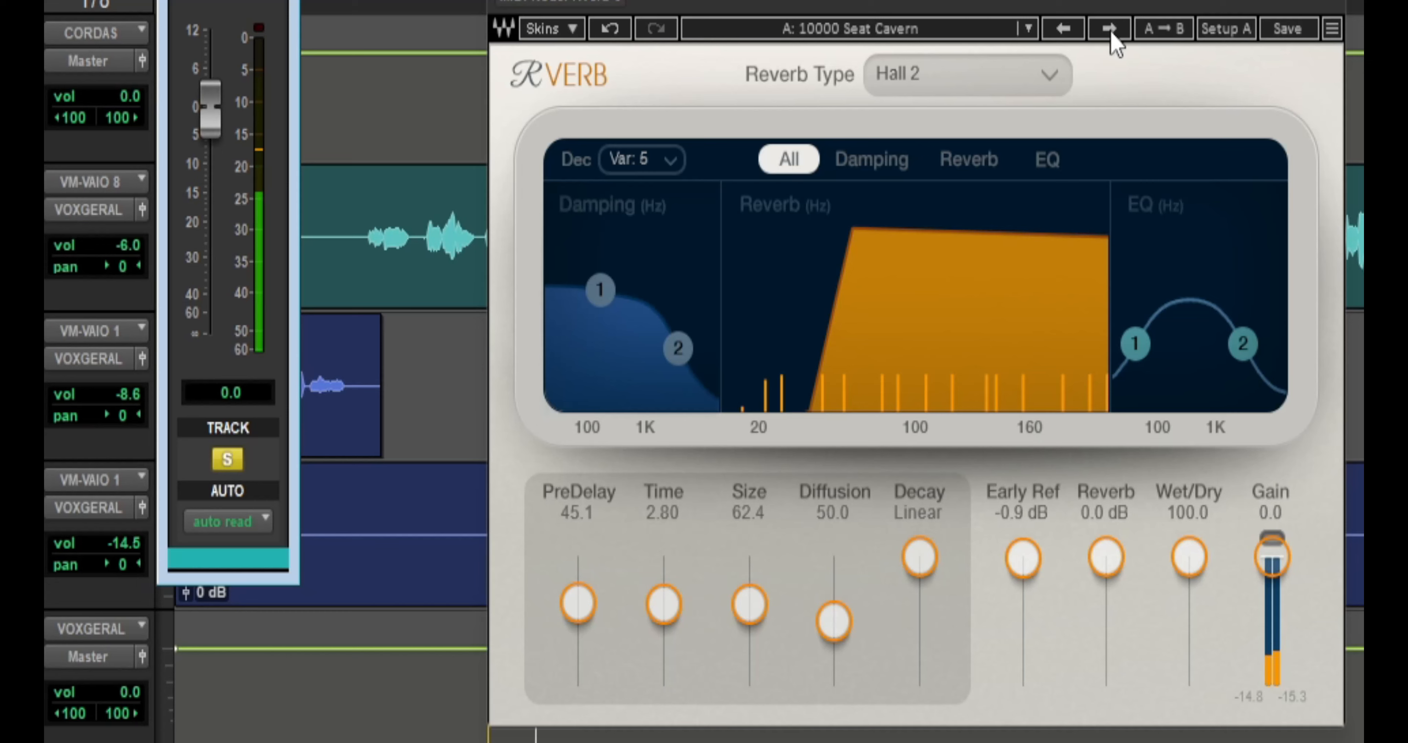
left_click(1110, 32)
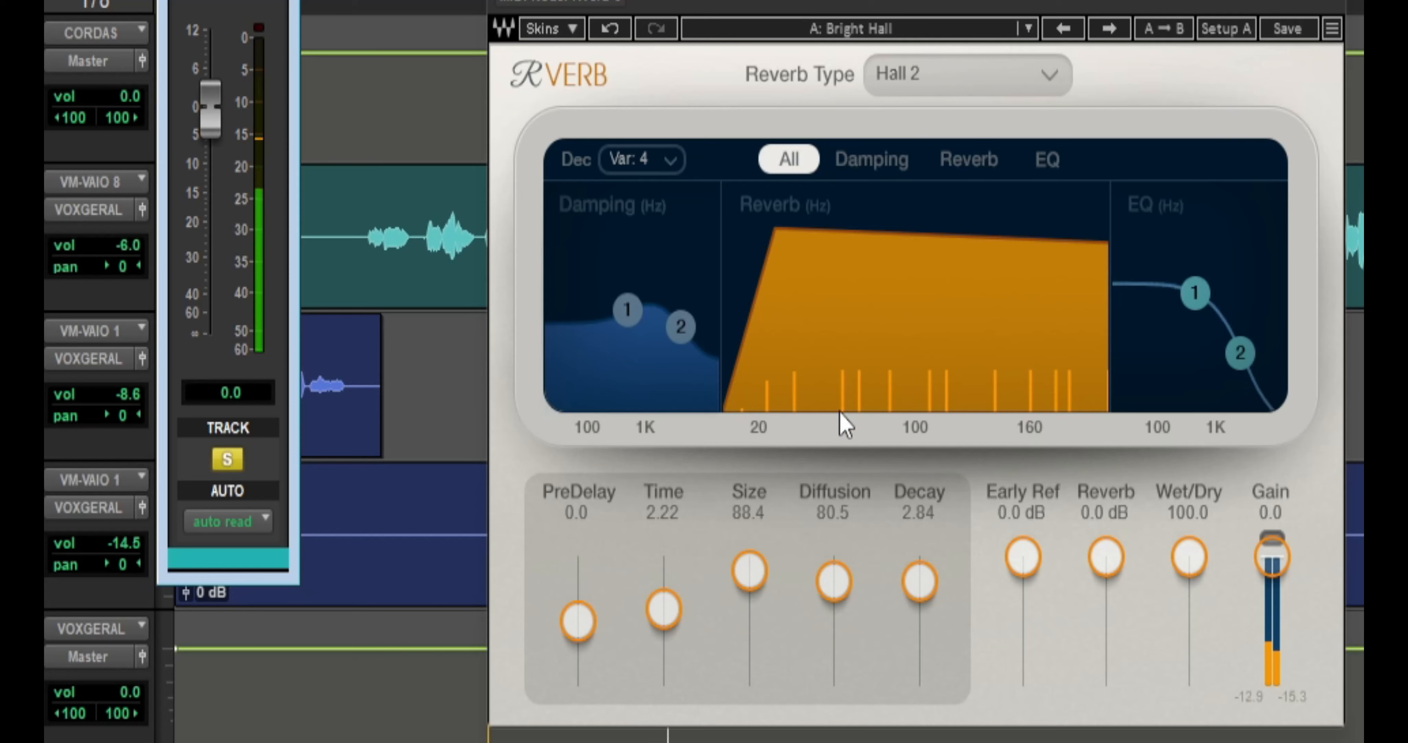
left_click(1109, 30)
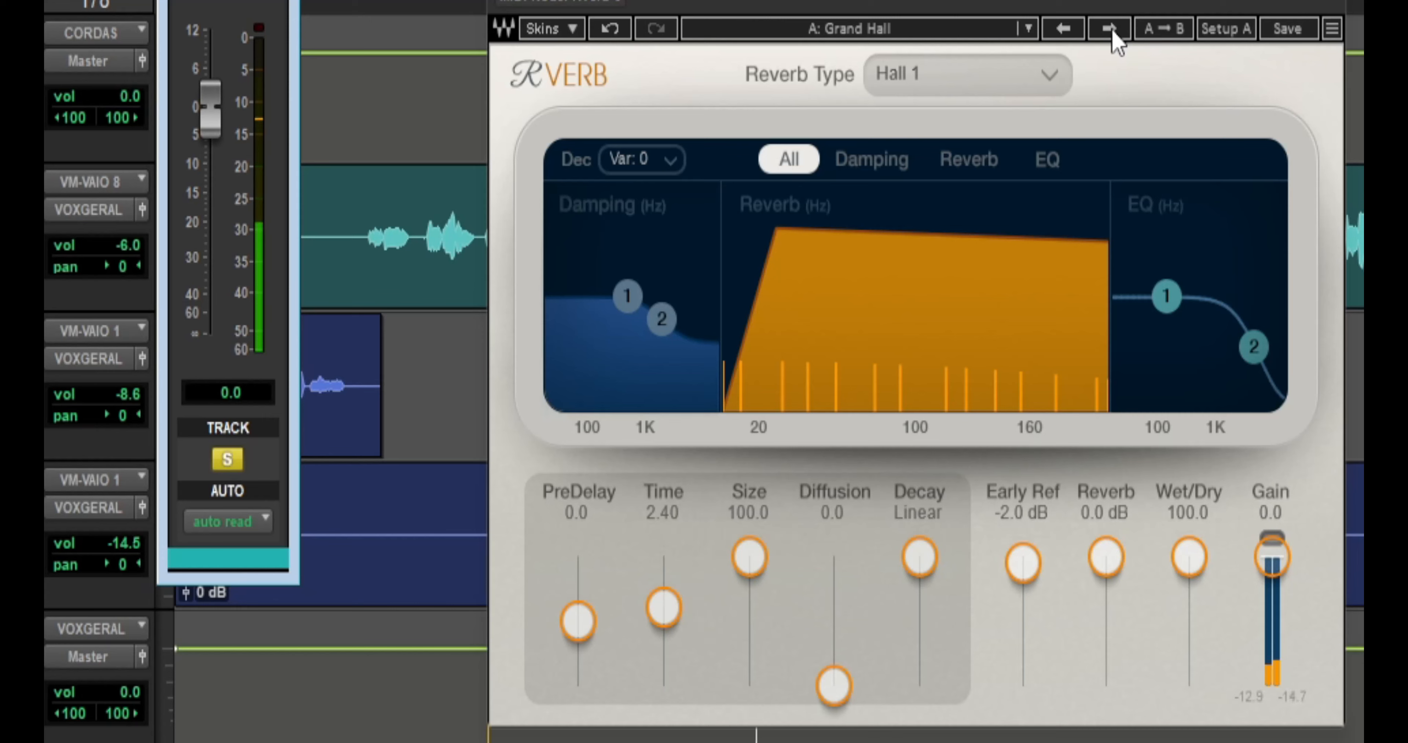
left_click(1112, 29)
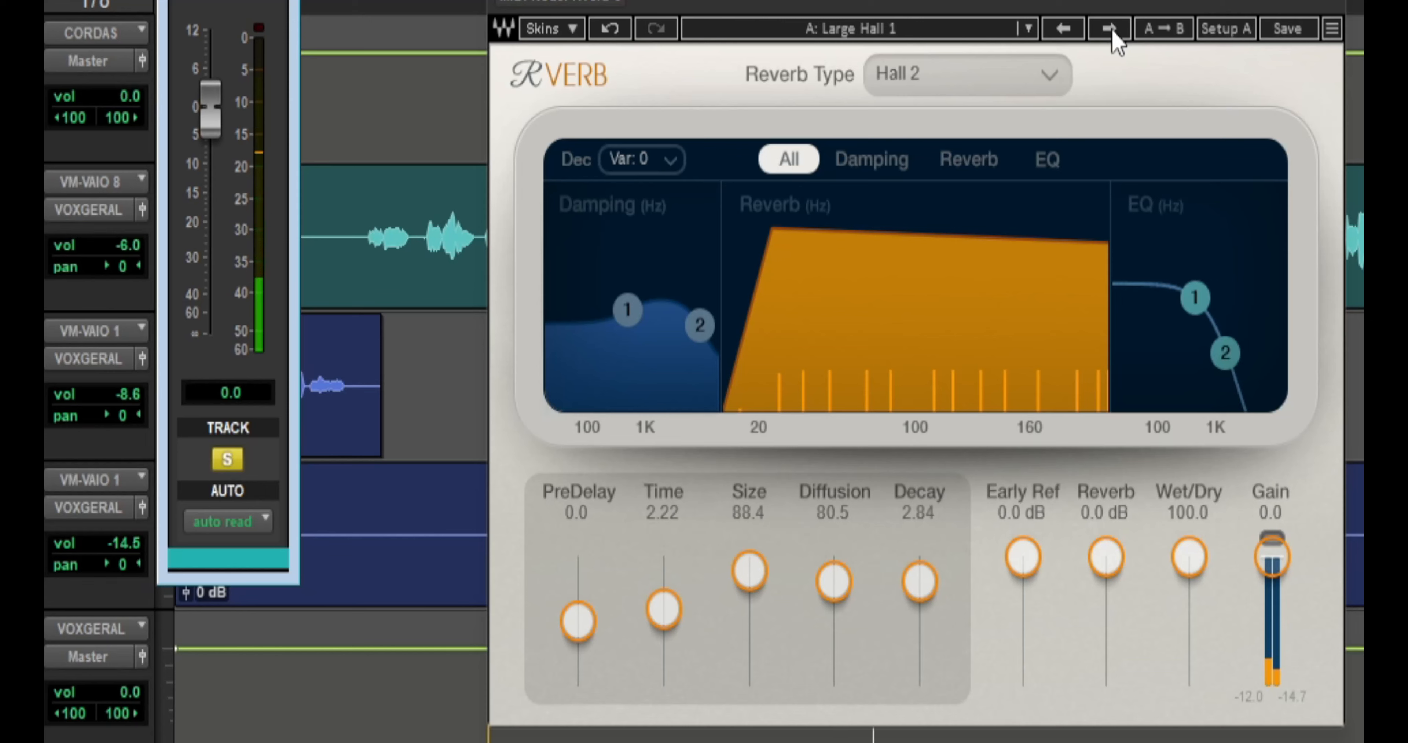
left_click(1109, 29)
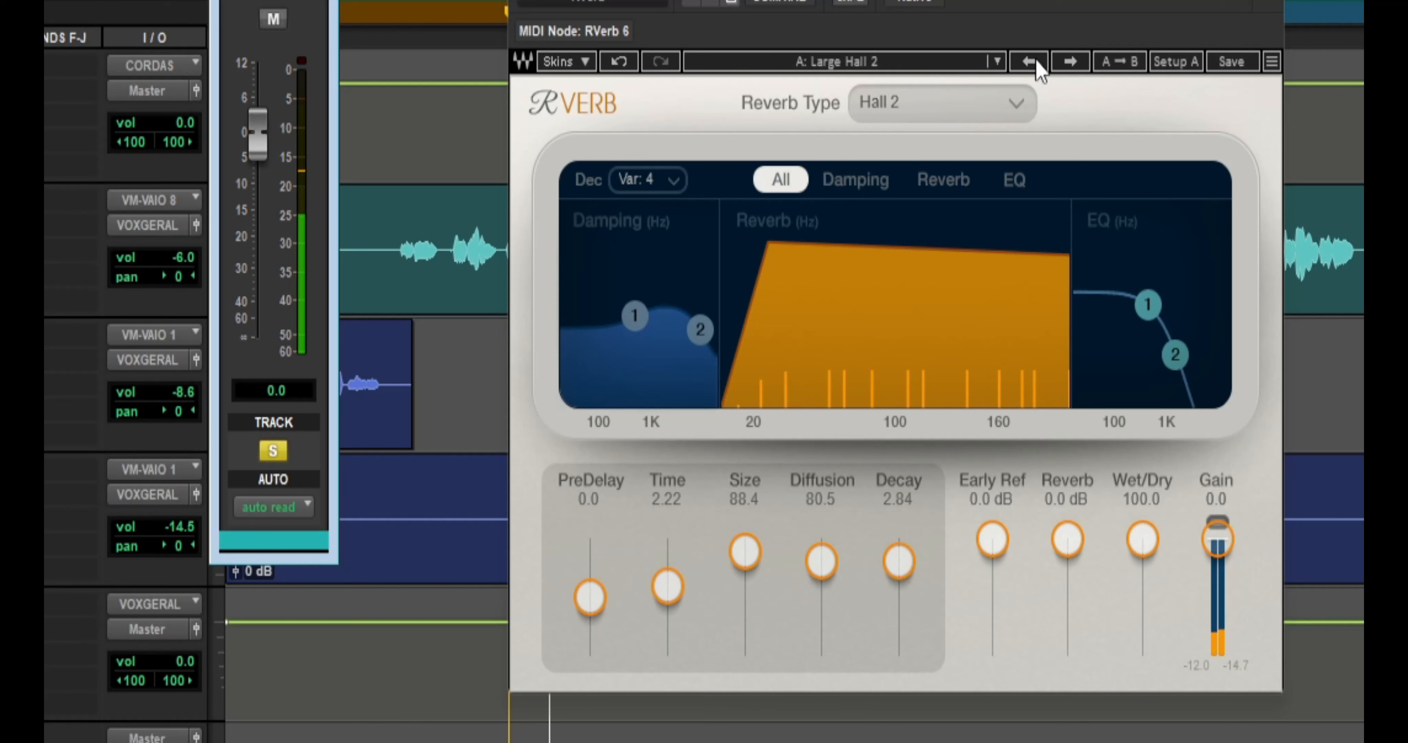
- Continue auditioning the hall presets Large Hall 3, Lecture Hall, Long Dark Hall, Medium Hall and Plaster & Lath on the playing vocal
left_click(1070, 62)
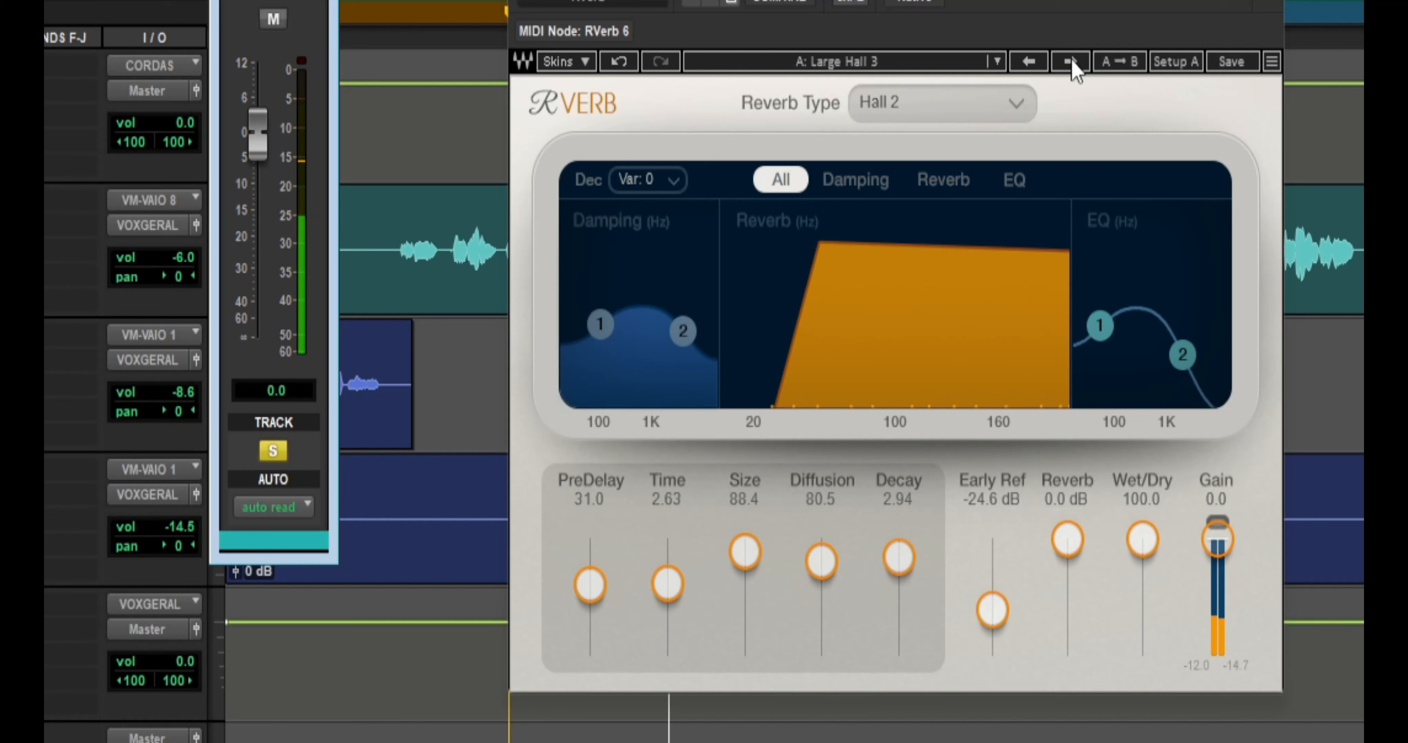
left_click(1070, 61)
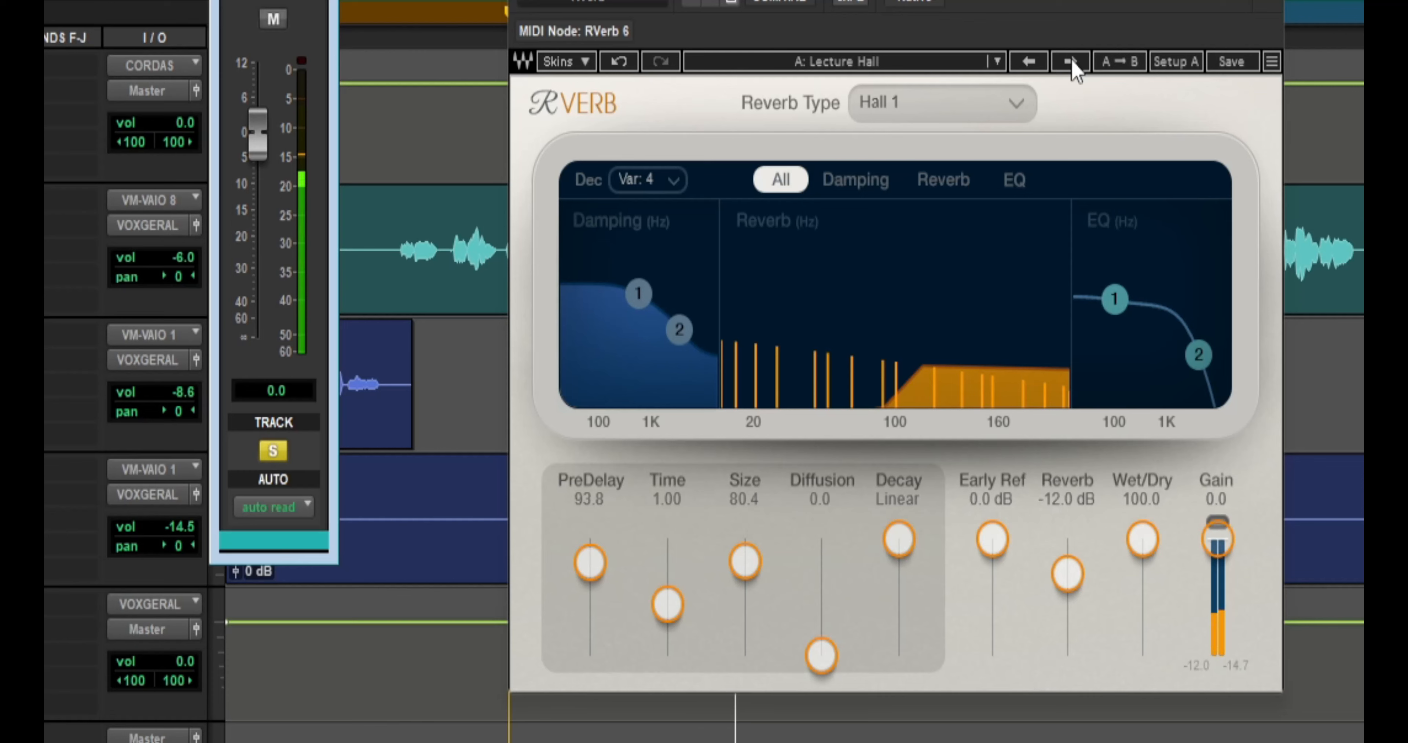
left_click(1070, 61)
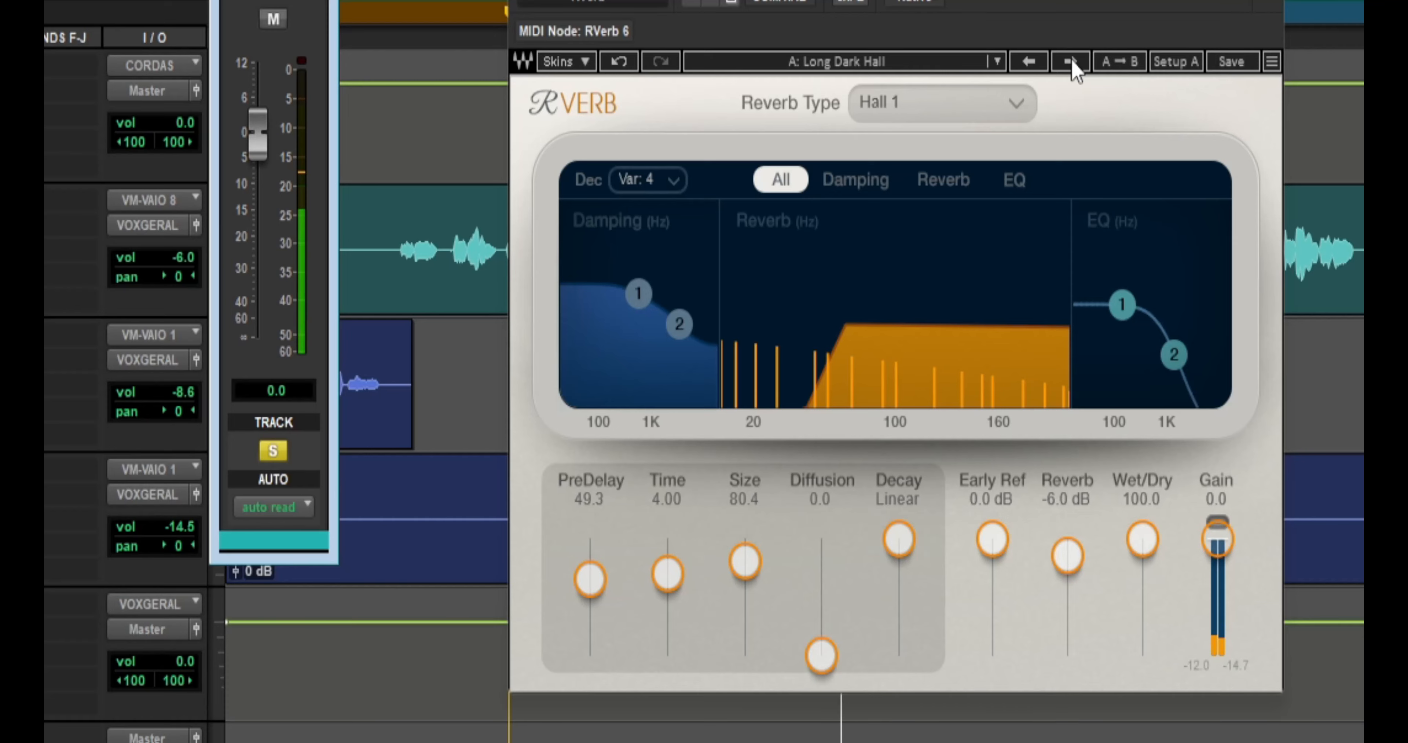
left_click(1070, 61)
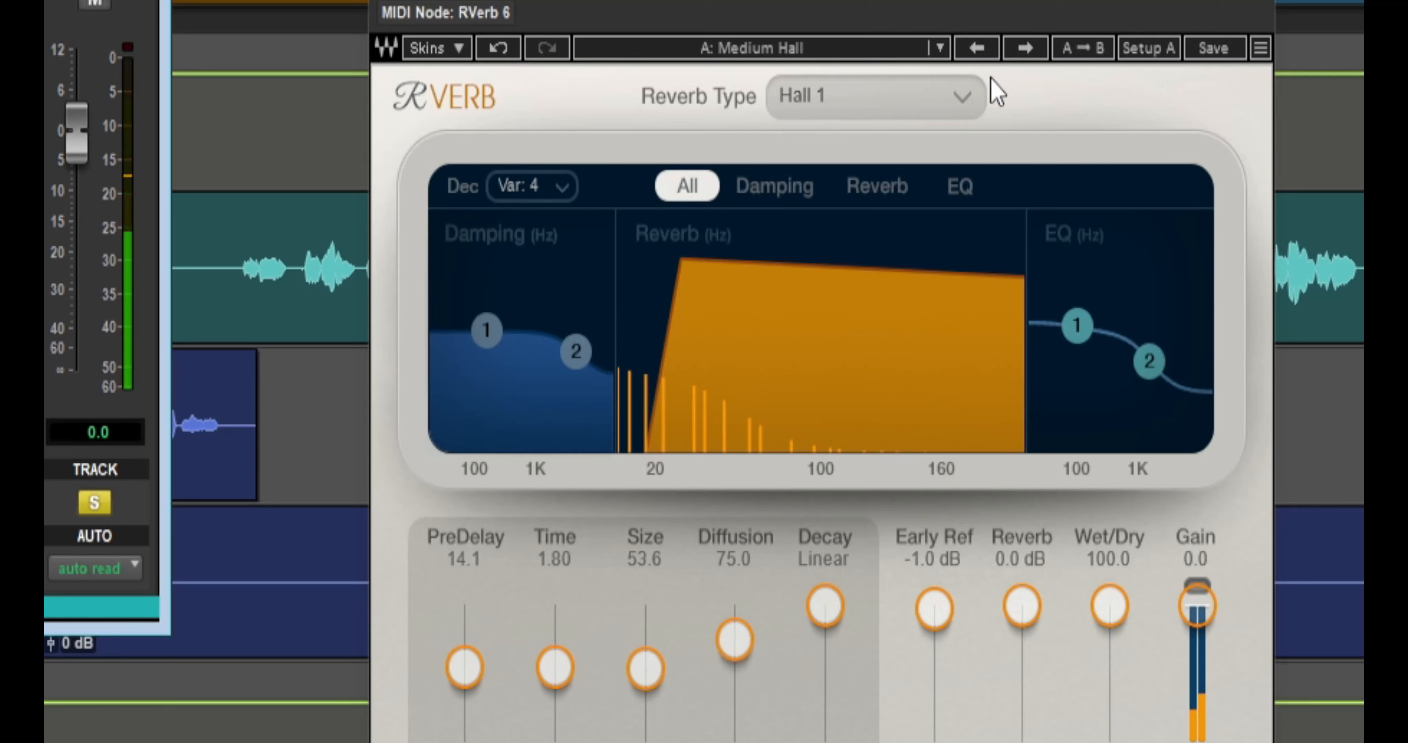
left_click(1025, 49)
- Check the factory Halls preset list and advance the RVerb to the Predelayed Hall preset
left_click(939, 49)
mouse_move(883, 444)
mouse_move(1094, 529)
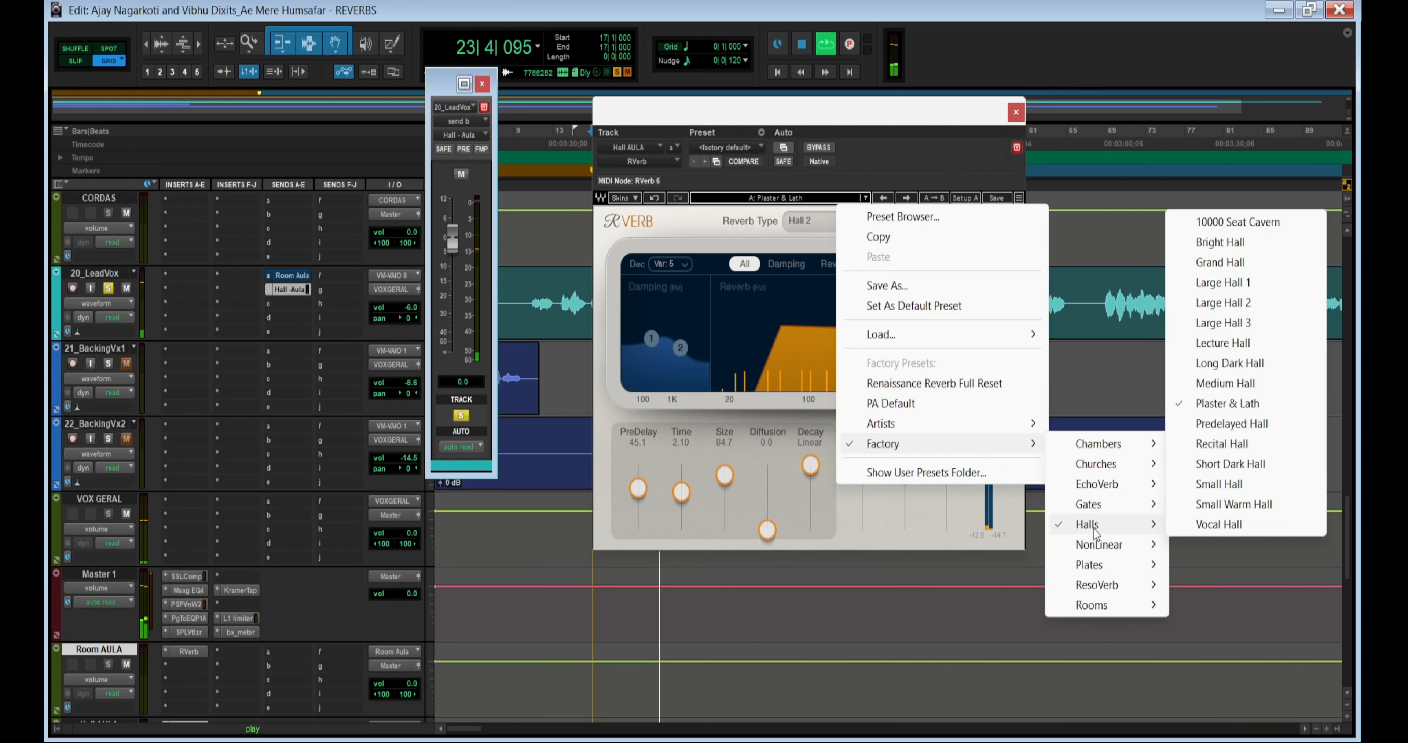
left_click(728, 236)
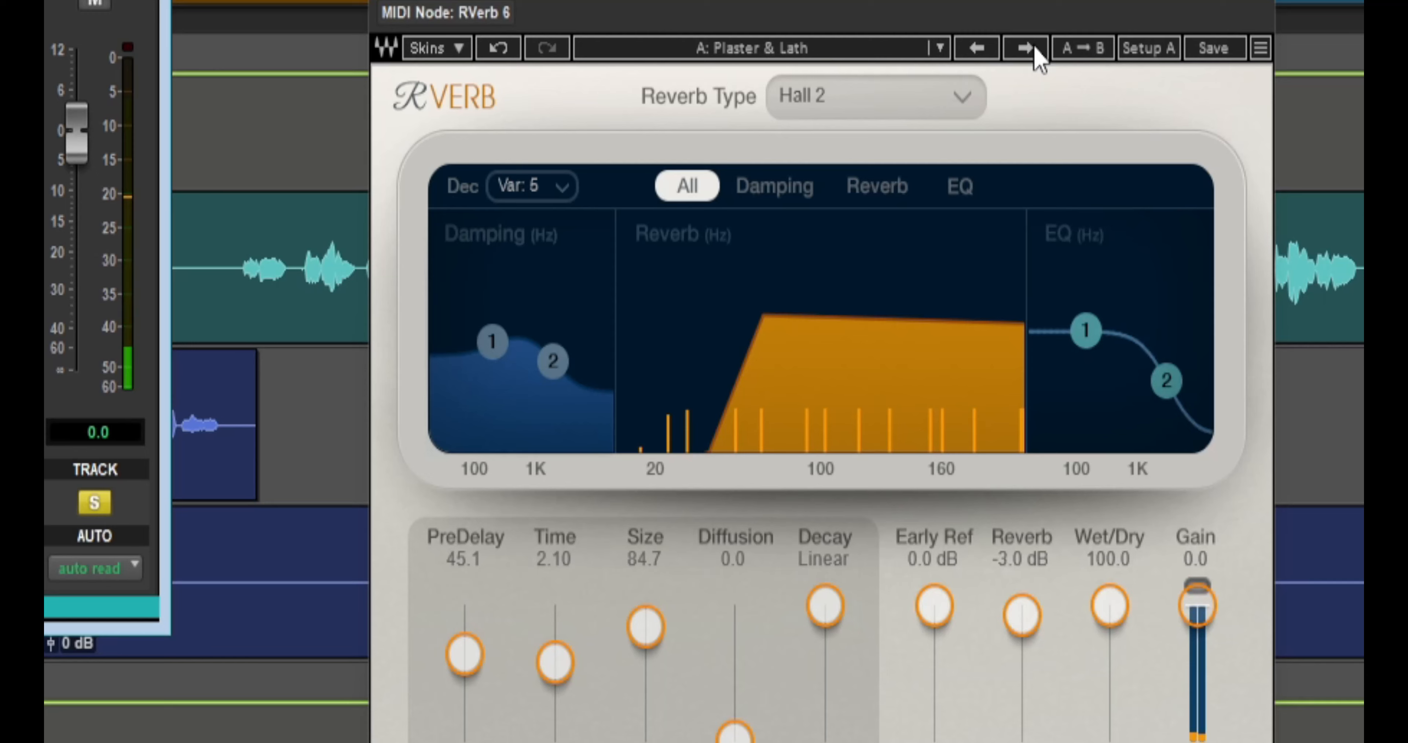
left_click(909, 200)
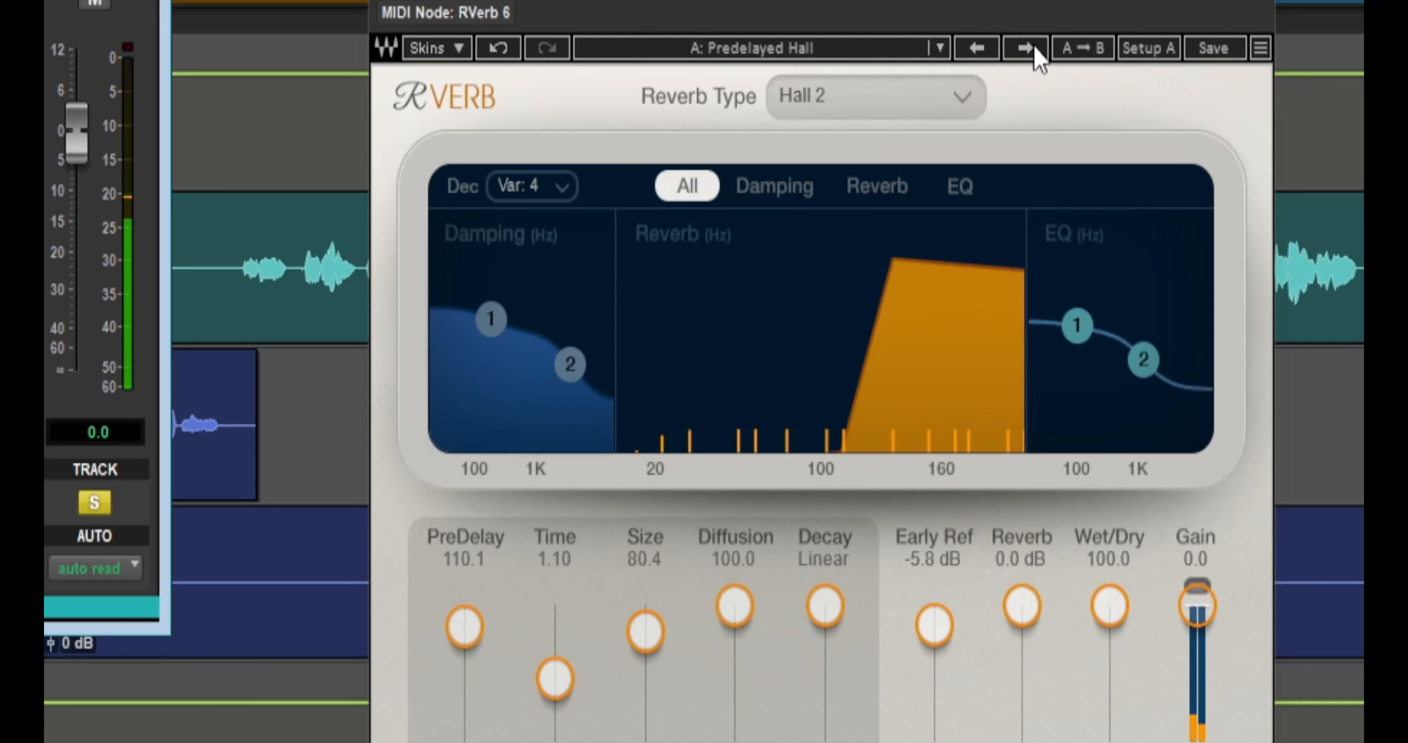